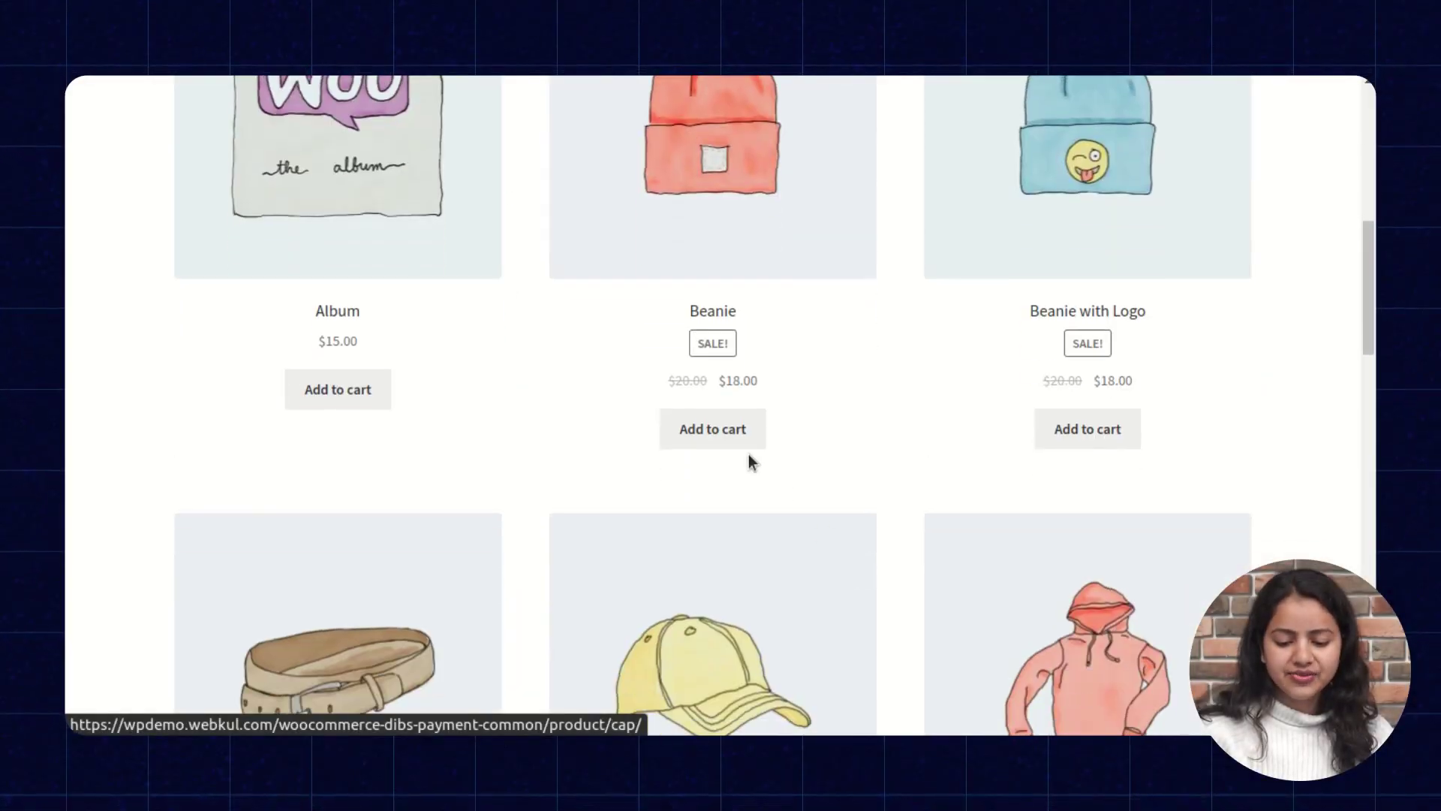
Add Beanie and Beanie with Logo to the cart and go to checkout from the mini-cart
click(727, 437)
click(1118, 439)
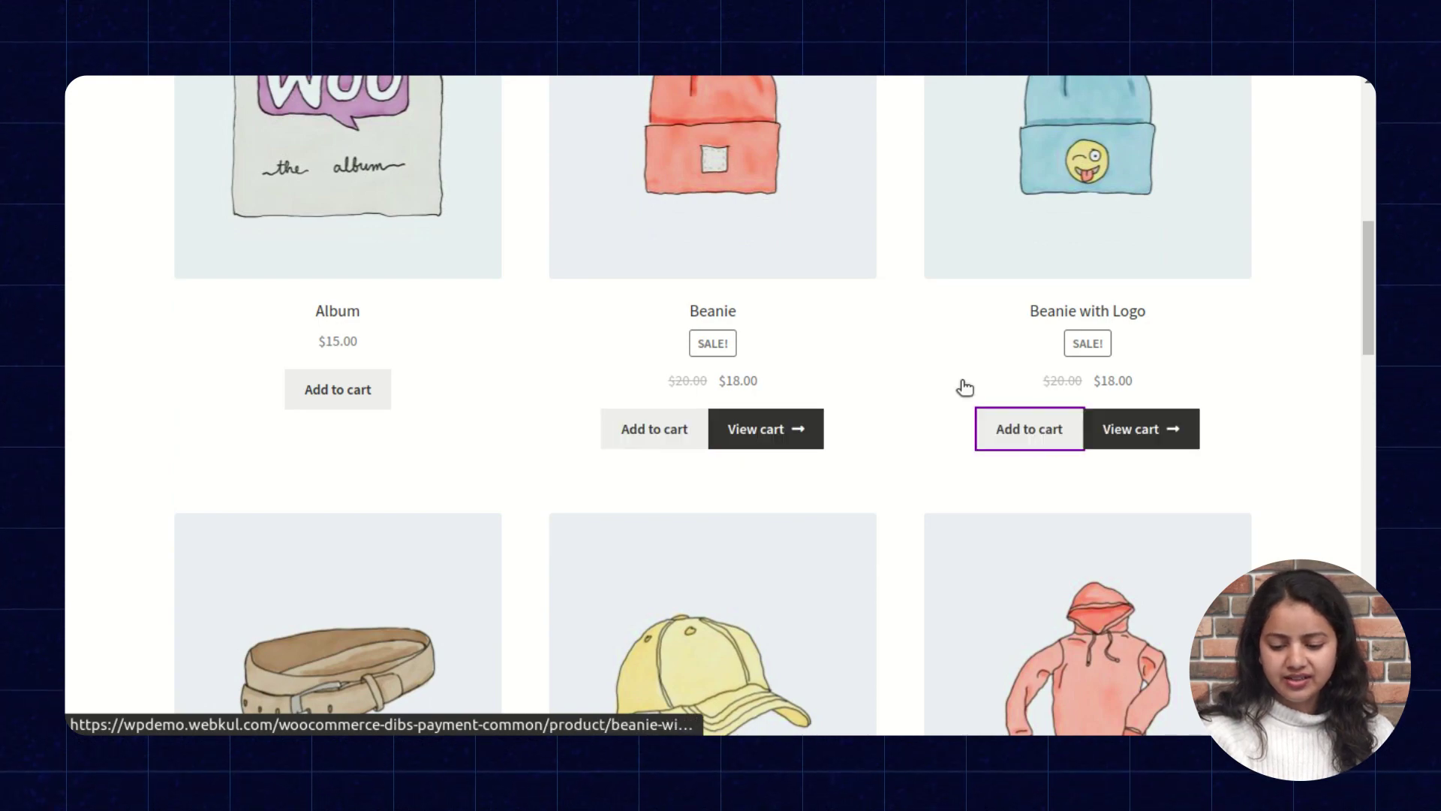
scroll(964, 387, up, 5)
mouse_move(1219, 226)
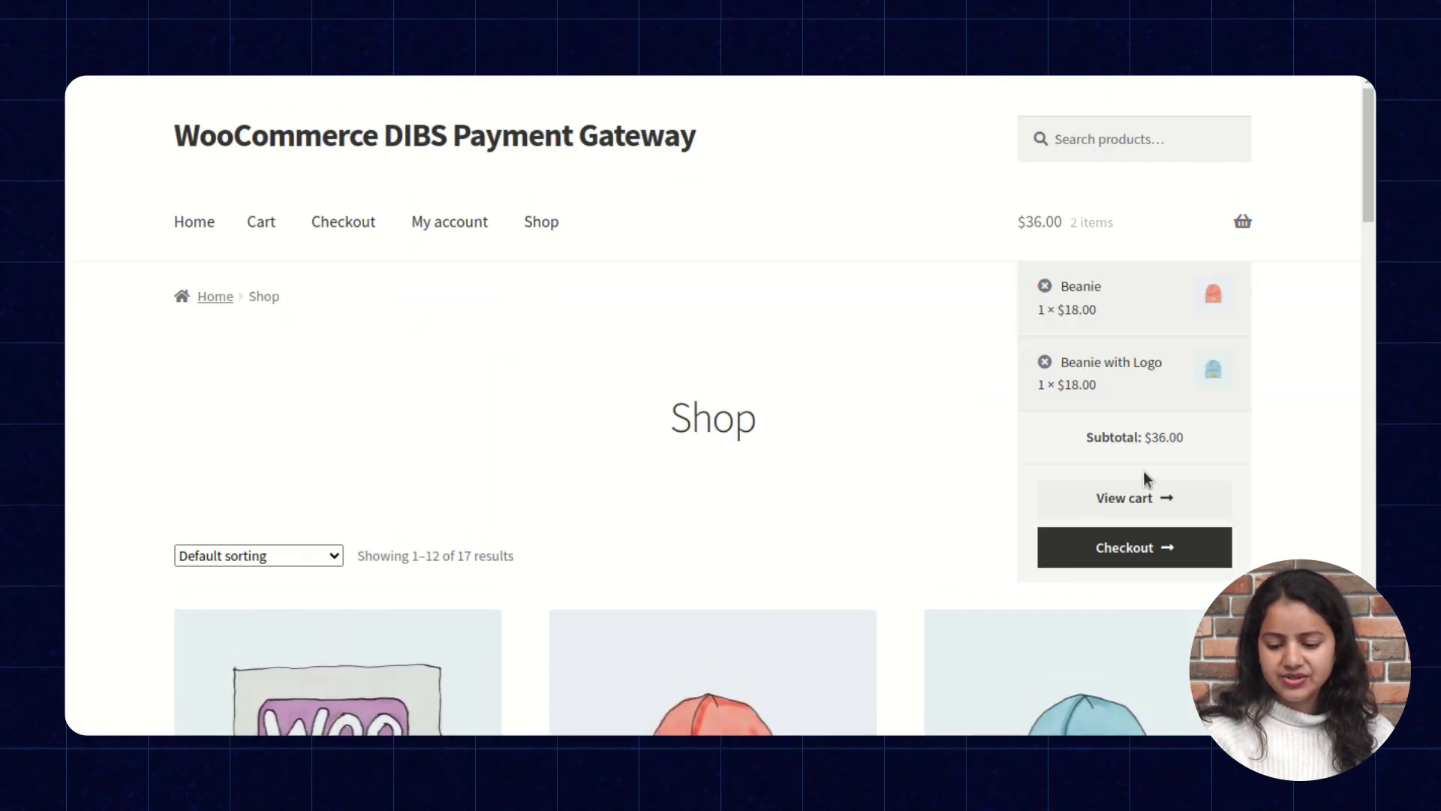
click(1156, 556)
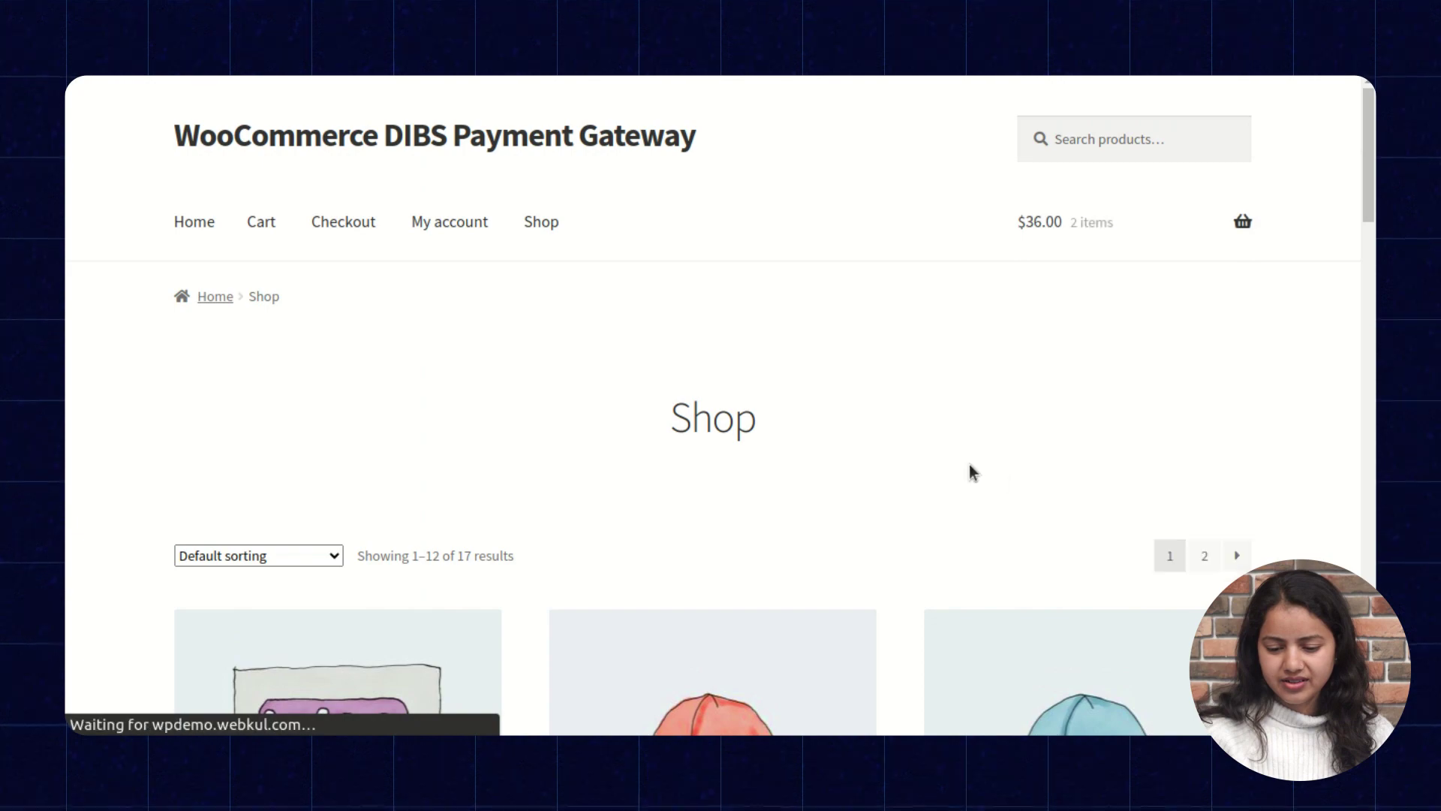
Review the checkout's billing details and Dibs Payment for the $39.60 total
scroll(817, 471, down, 8)
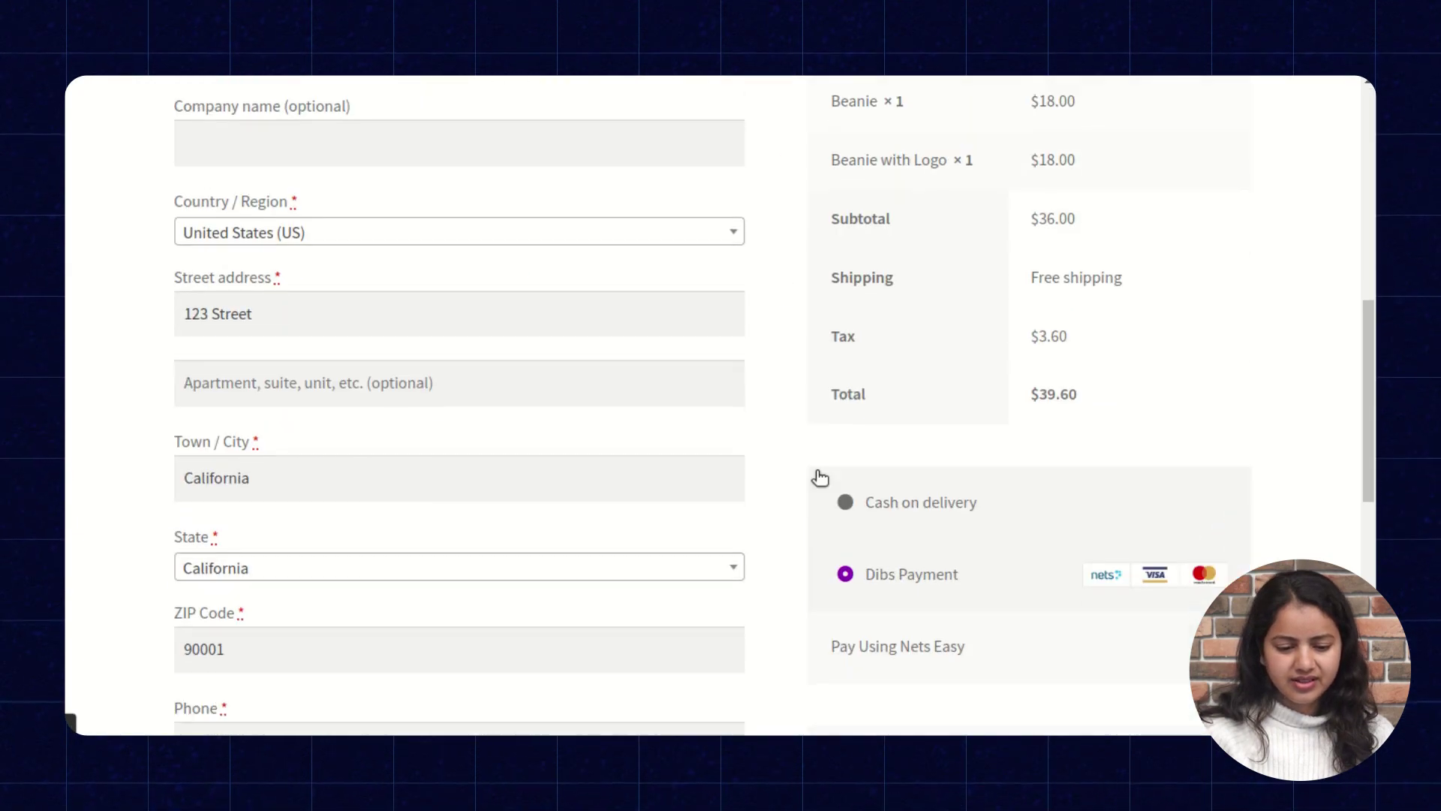
scroll(818, 474, up, 5)
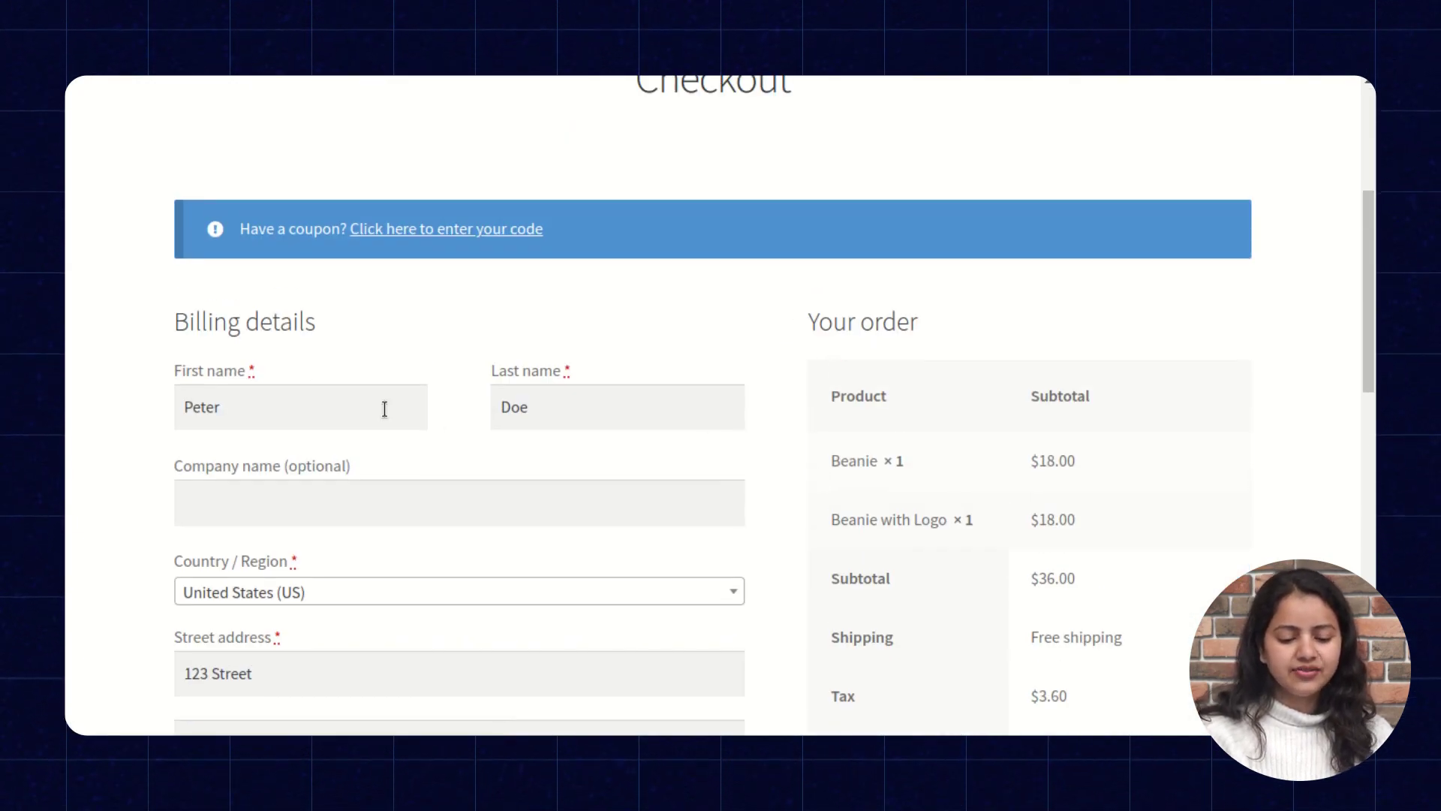
scroll(398, 504, down, 8)
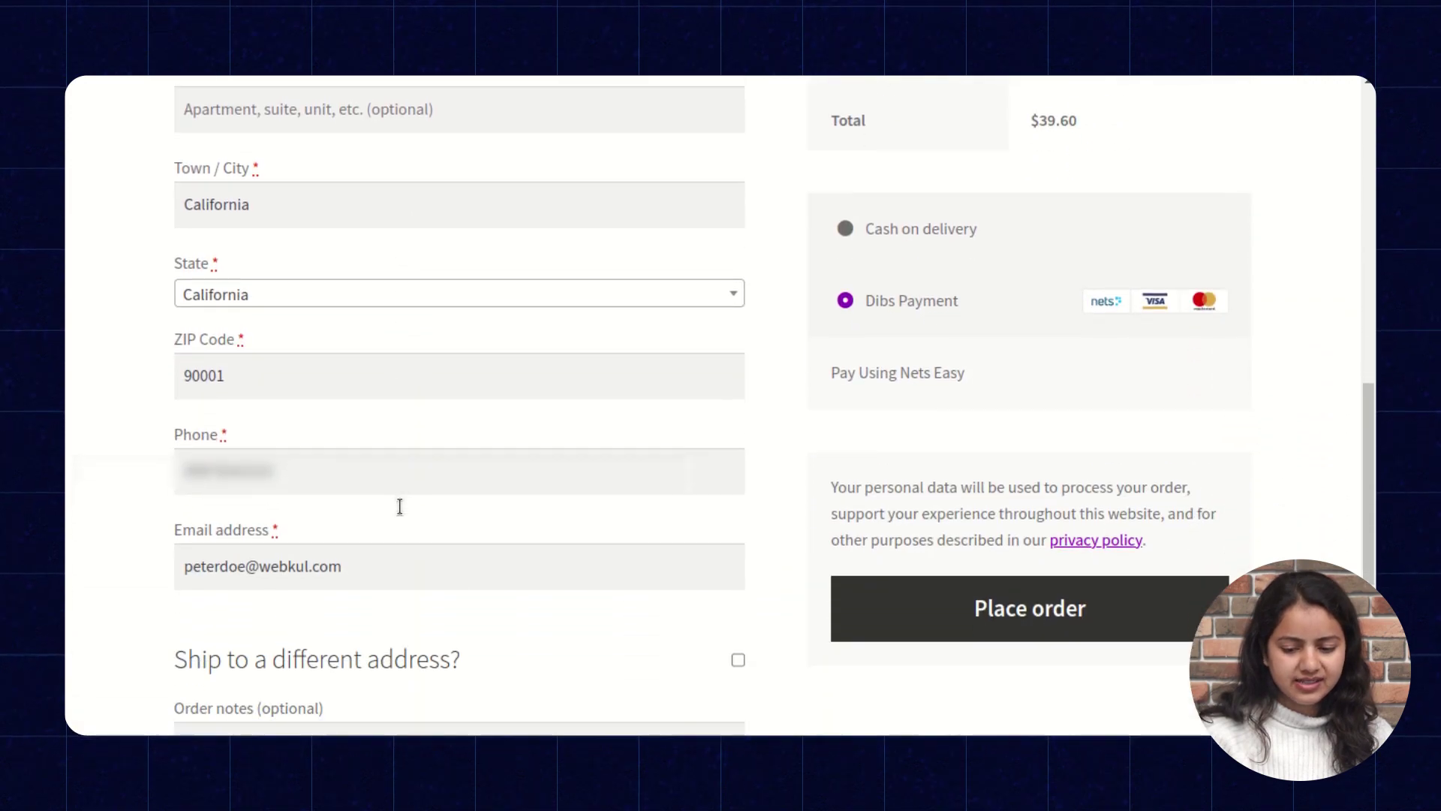
scroll(399, 506, up, 8)
scroll(836, 525, down, 5)
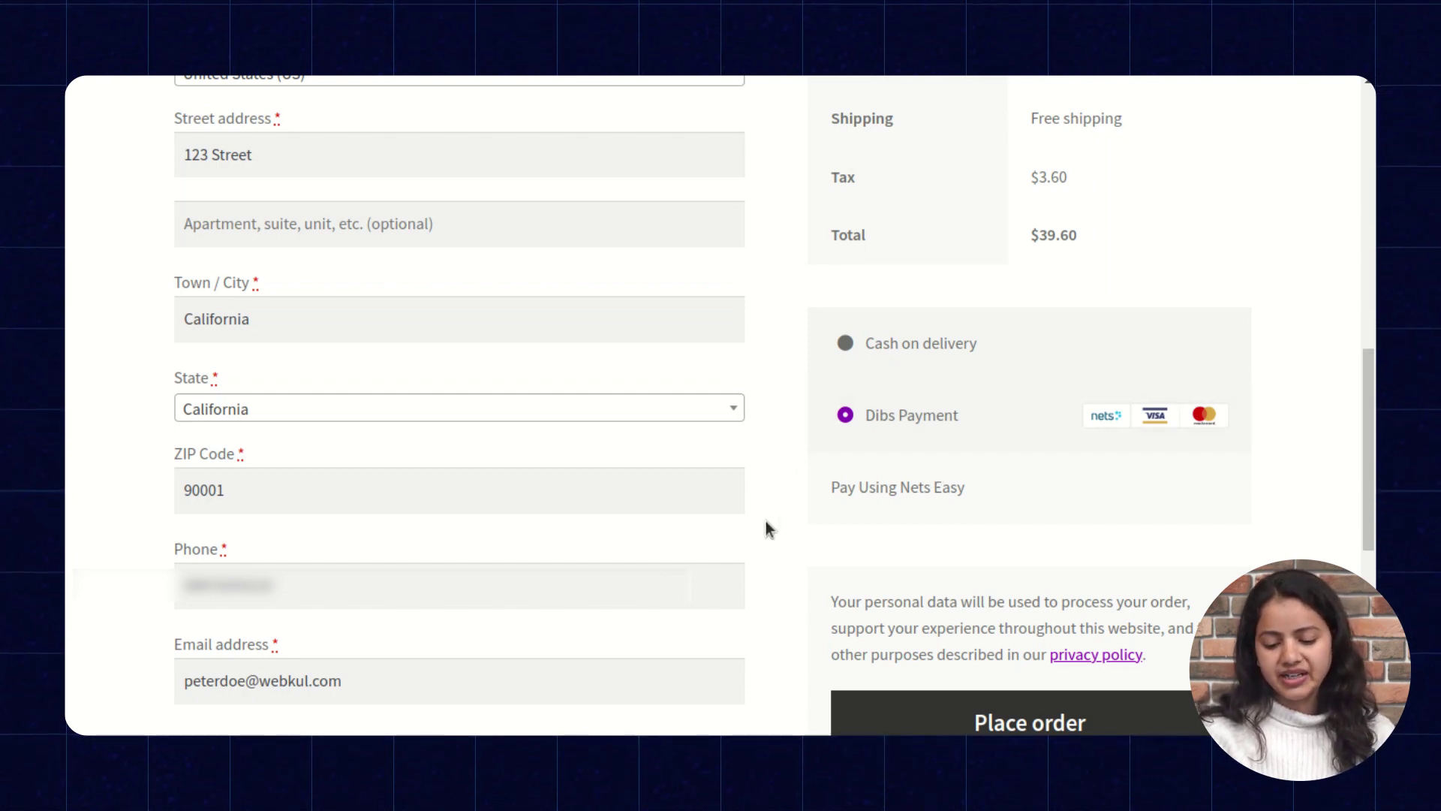
scroll(929, 561, down, 4)
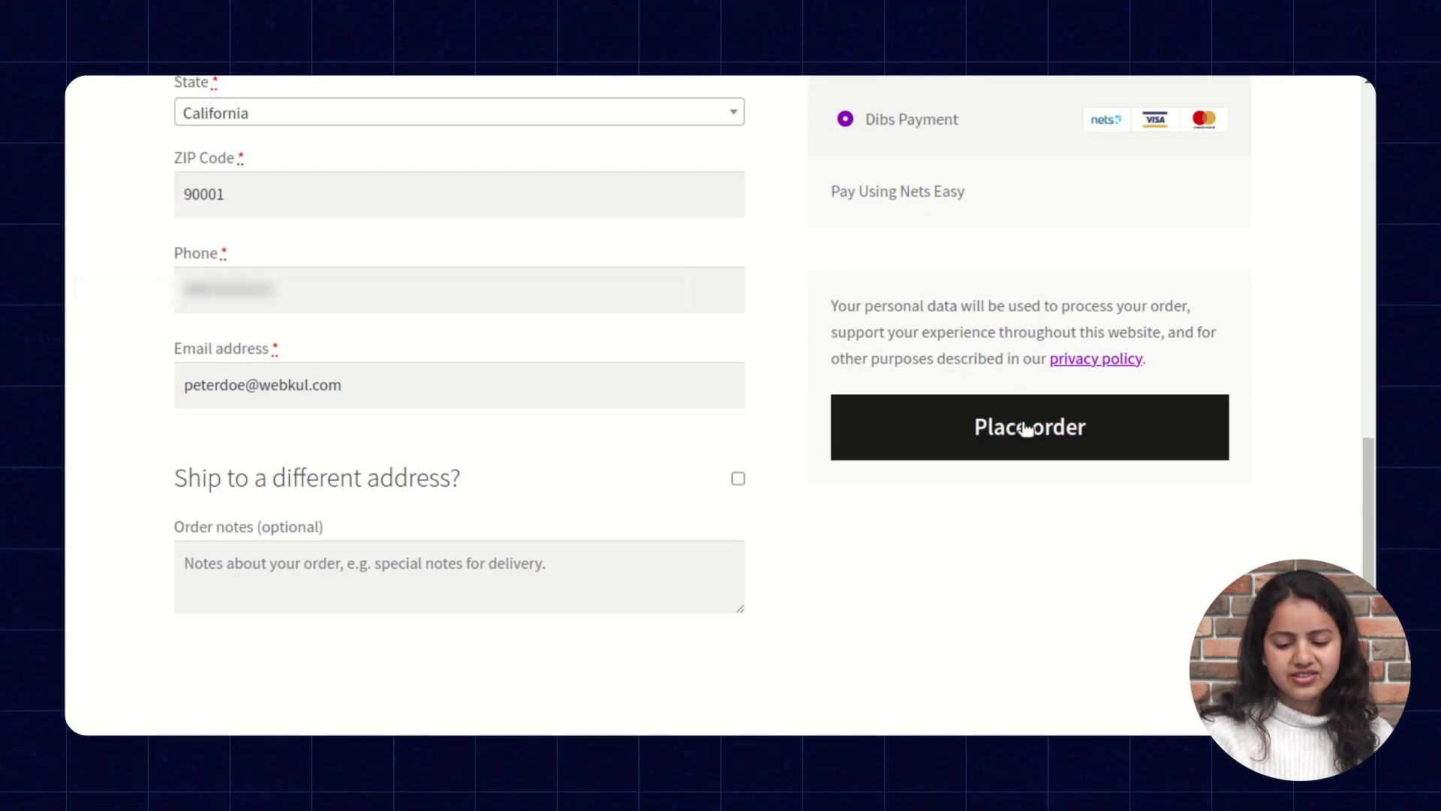
Place the order, add a new test card with expiry 0330, and pay 39.60 USD via Nets
click(1027, 428)
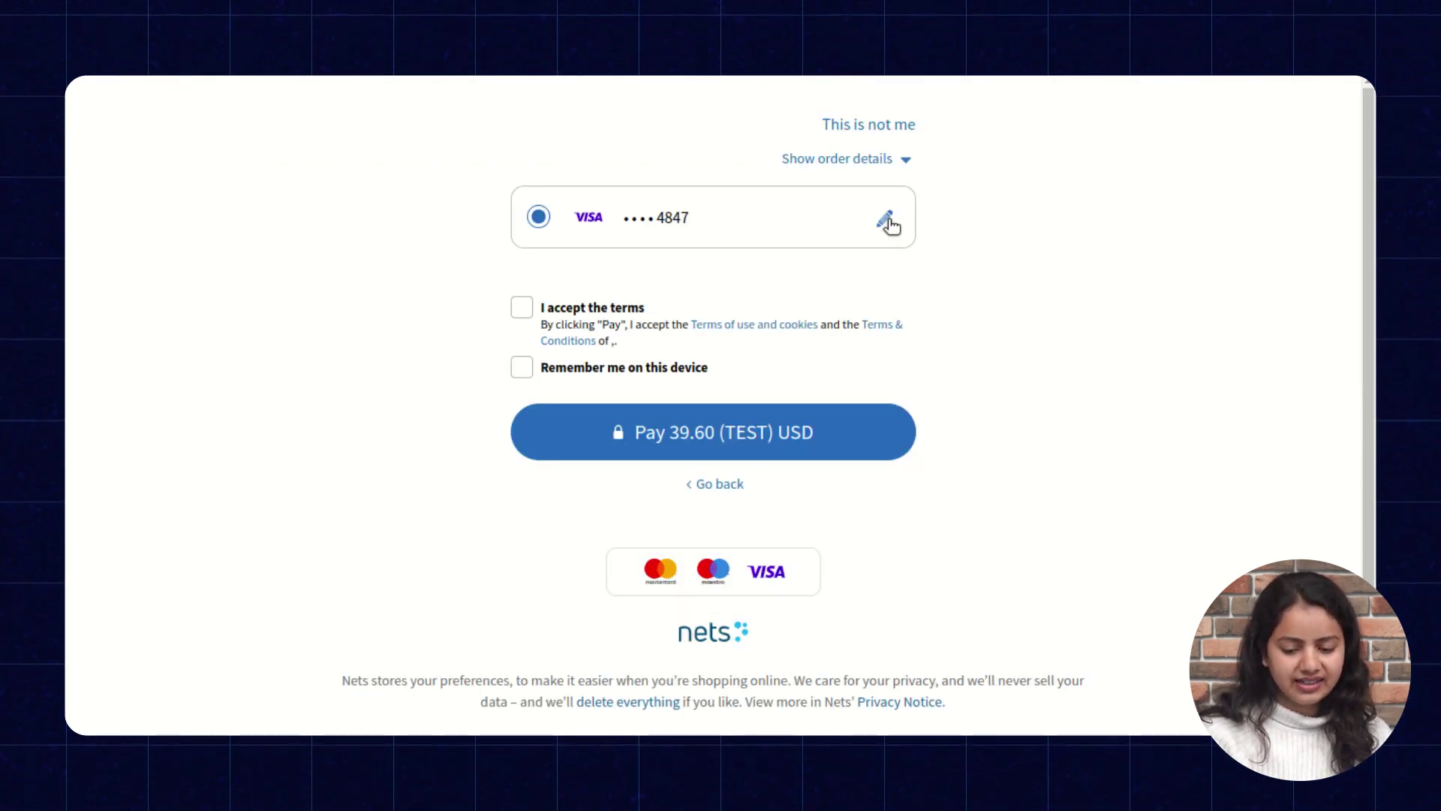
click(887, 221)
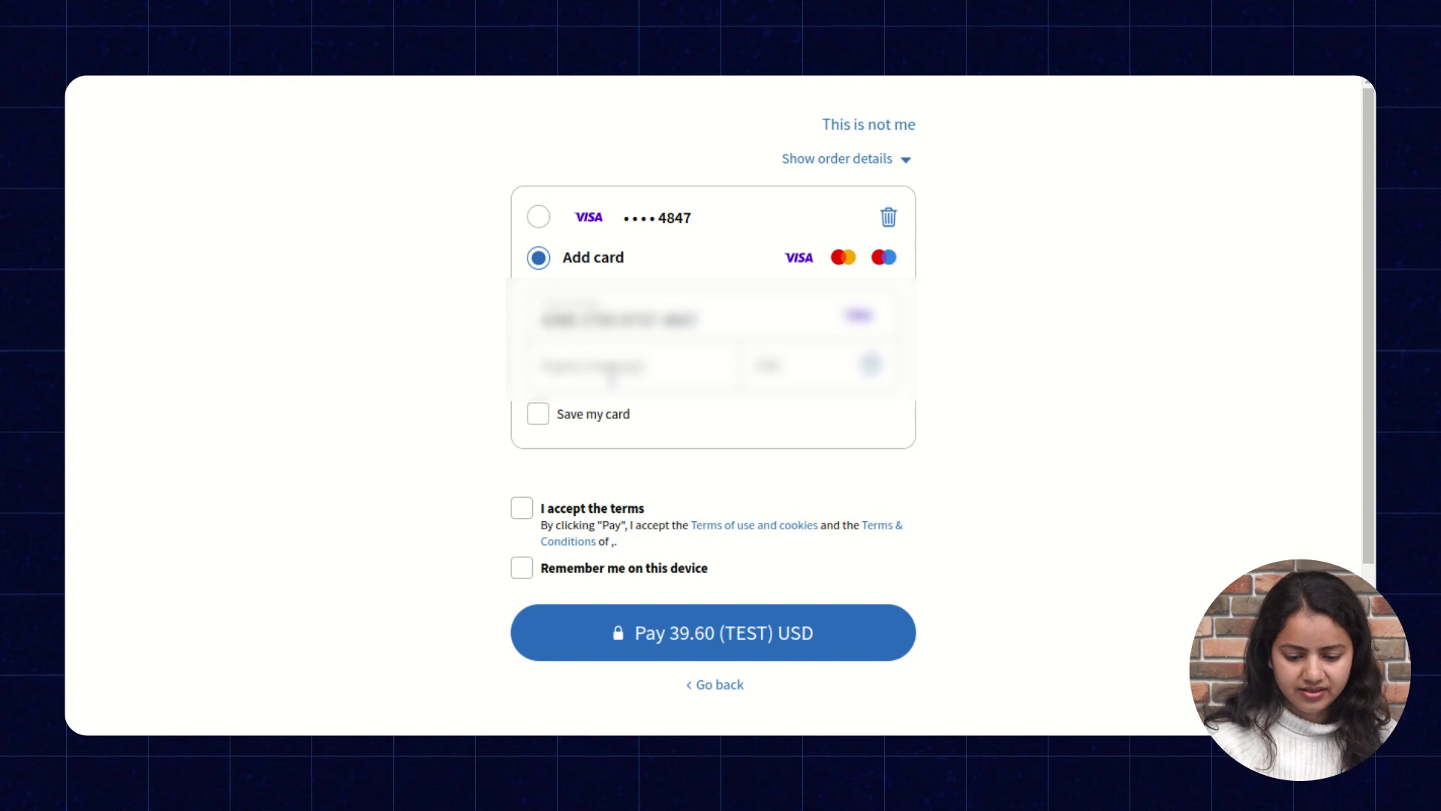
click(589, 362)
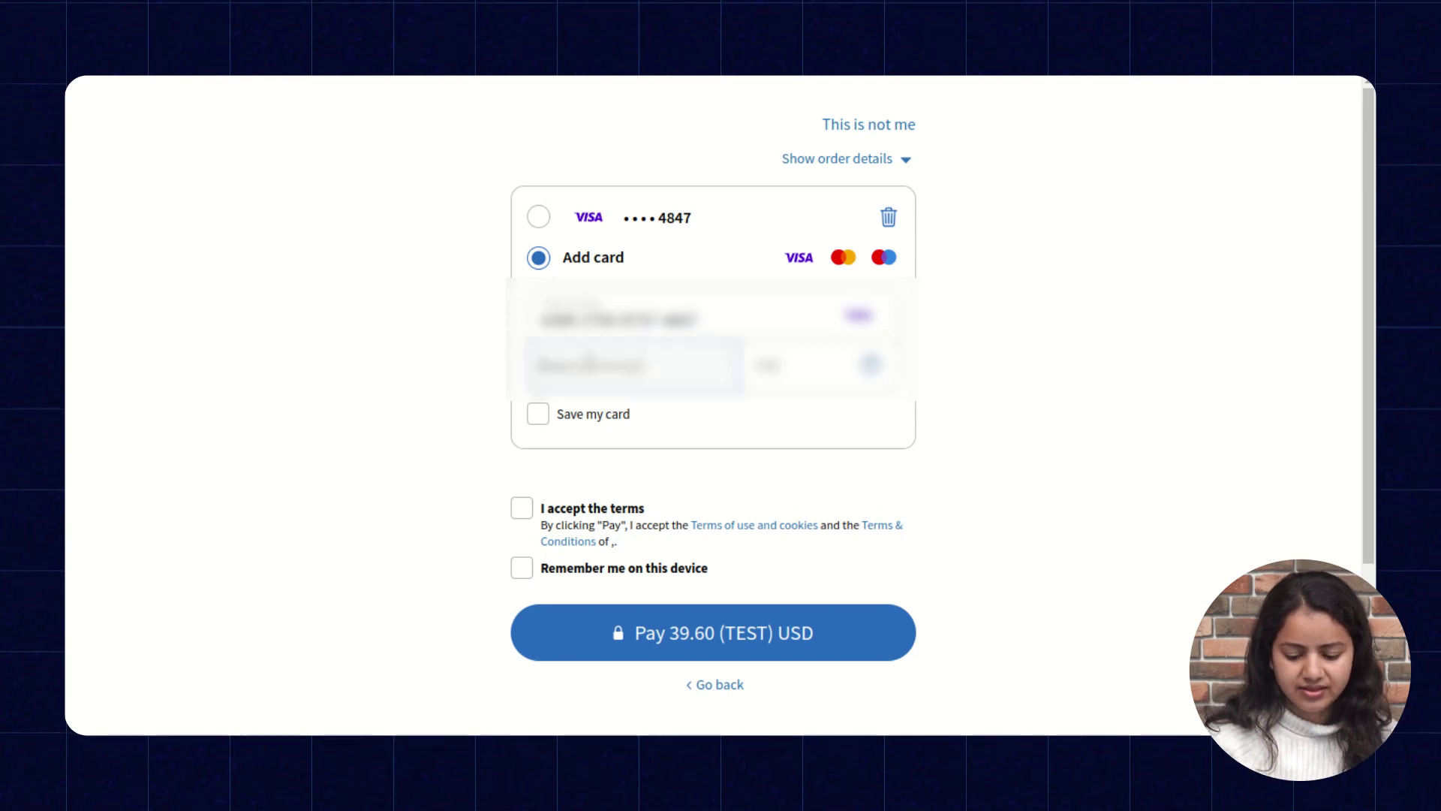
text(0330)
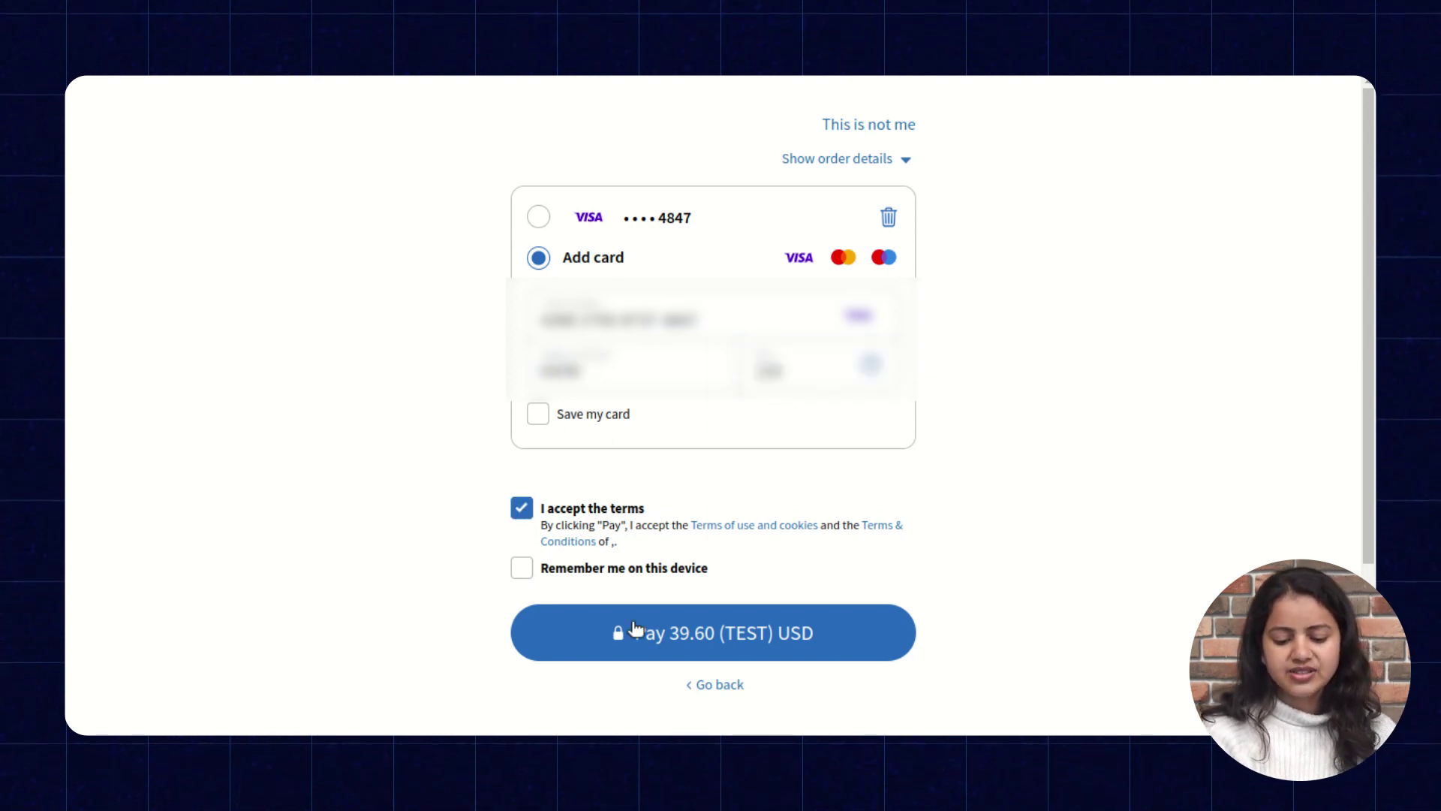
click(765, 655)
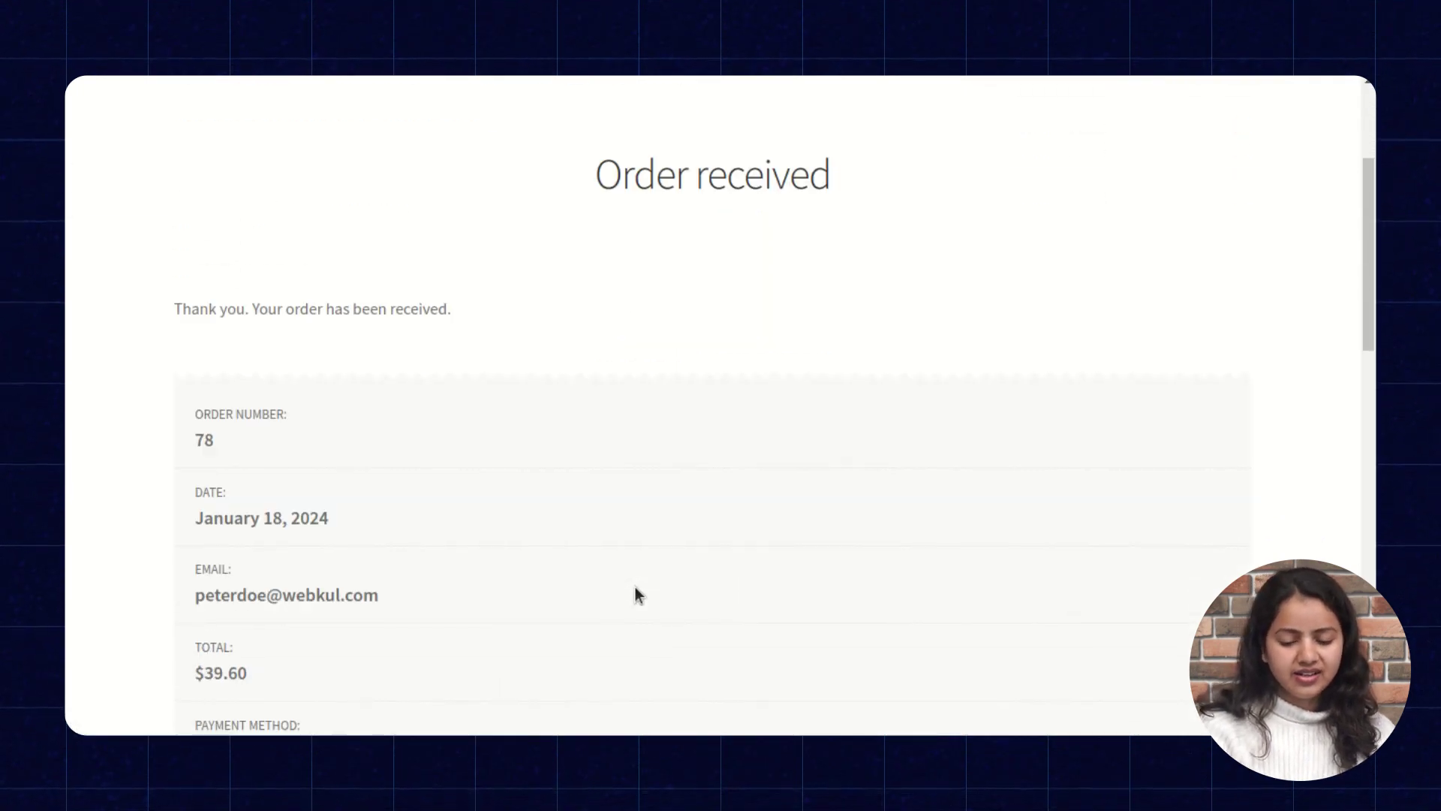
Look over the order-received details, then bring up the open browser windows
scroll(635, 589, down, 3)
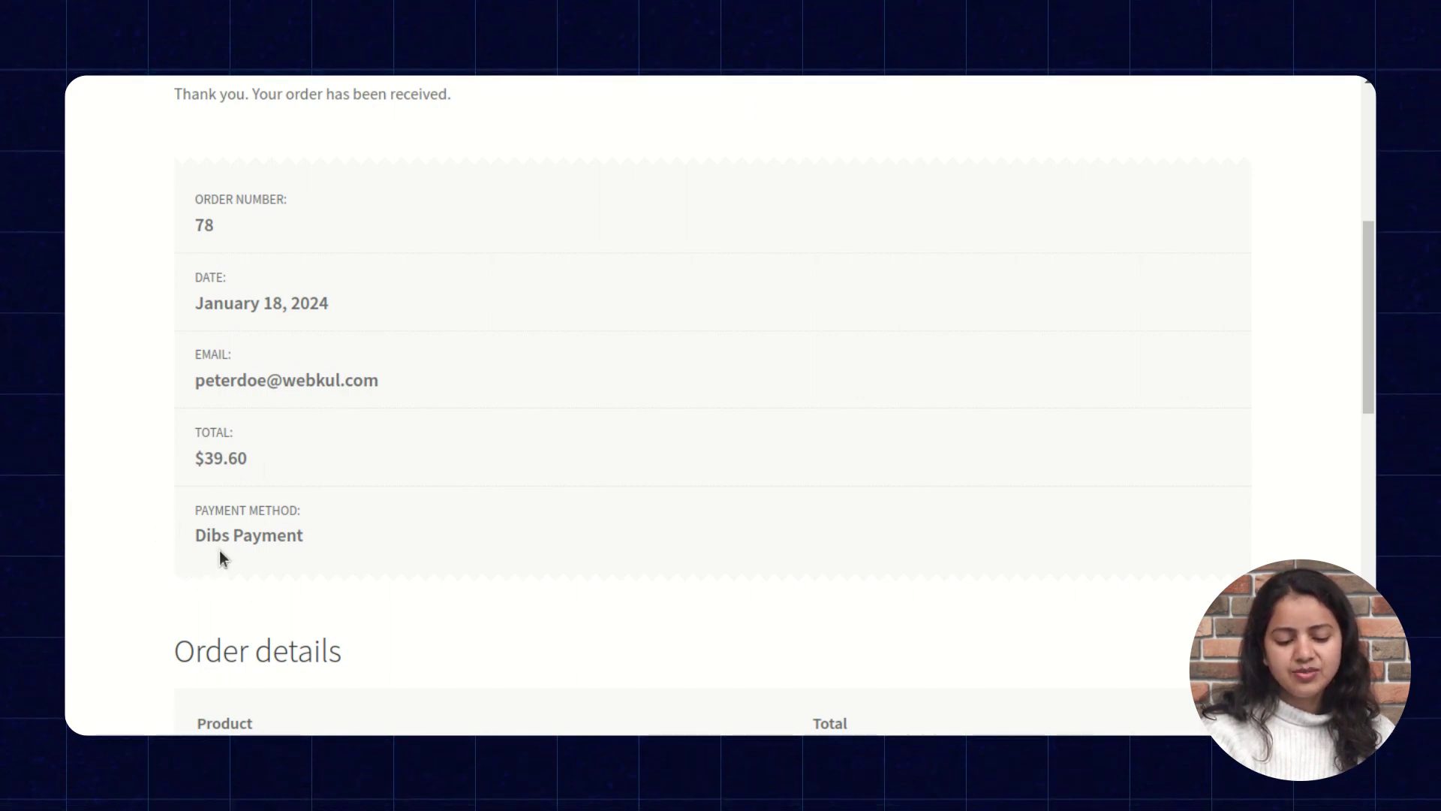
scroll(353, 551, down, 9)
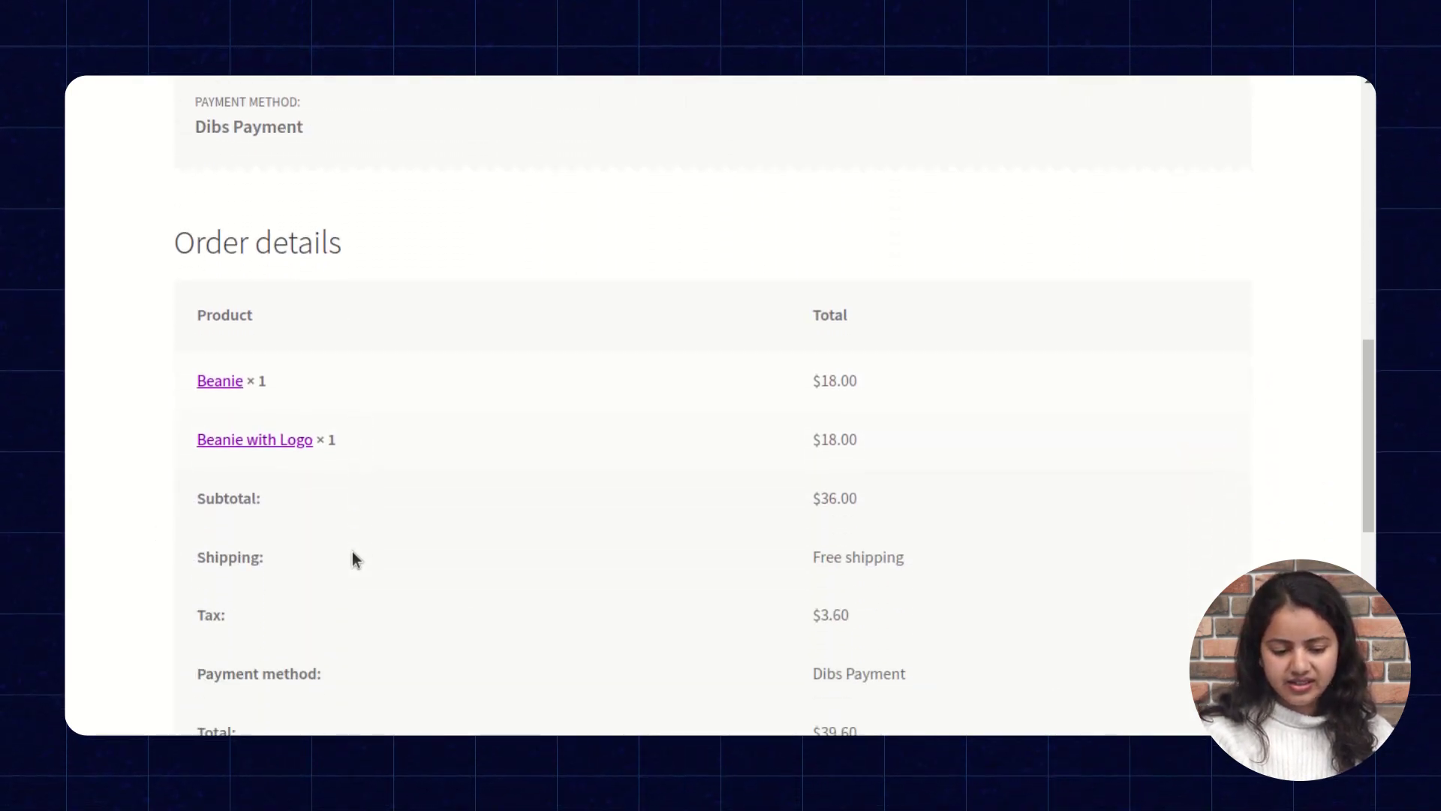
scroll(352, 551, up, 8)
scroll(352, 555, up, 1)
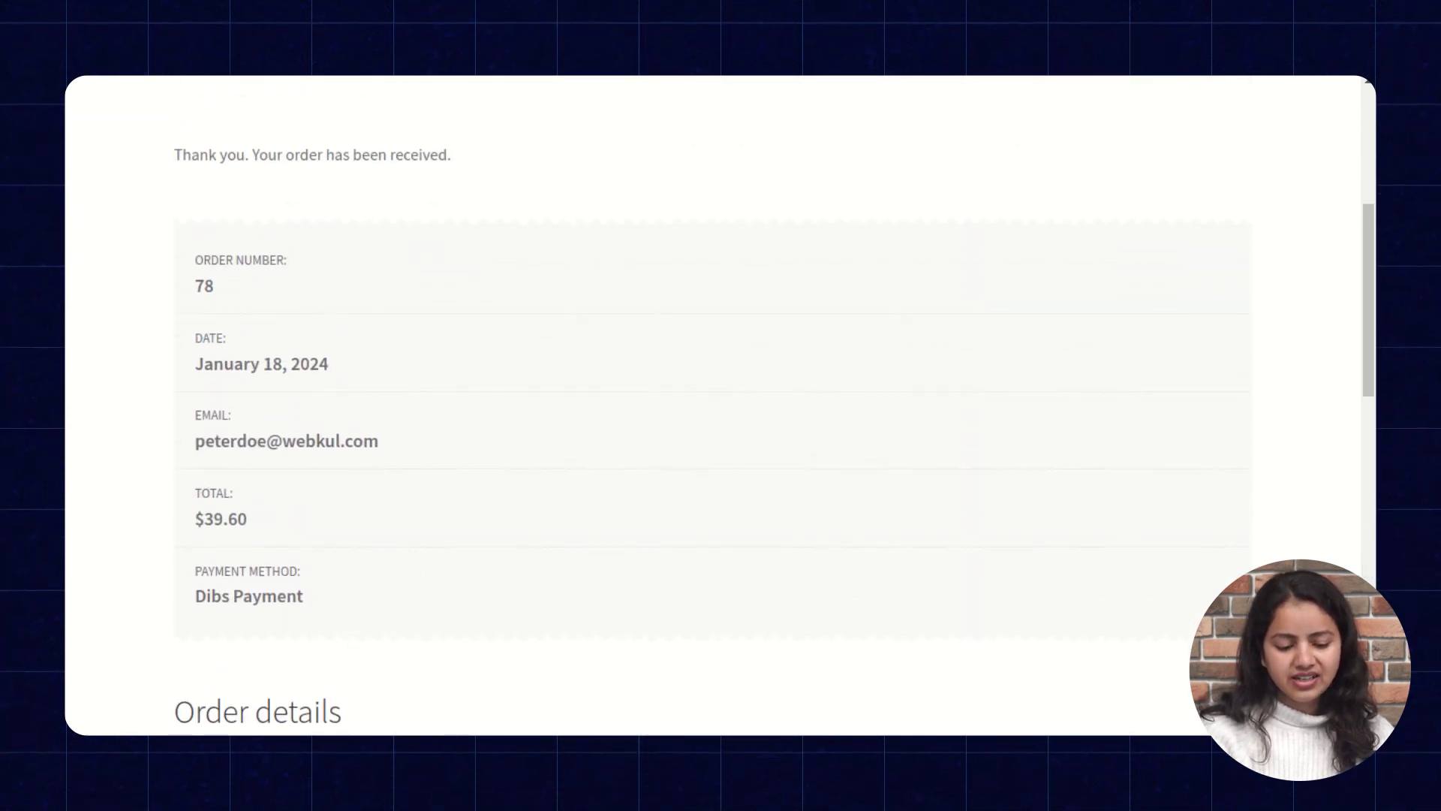
click(34, 503)
Switch to the admin window and open the newest order, #78, from the Orders list
click(215, 591)
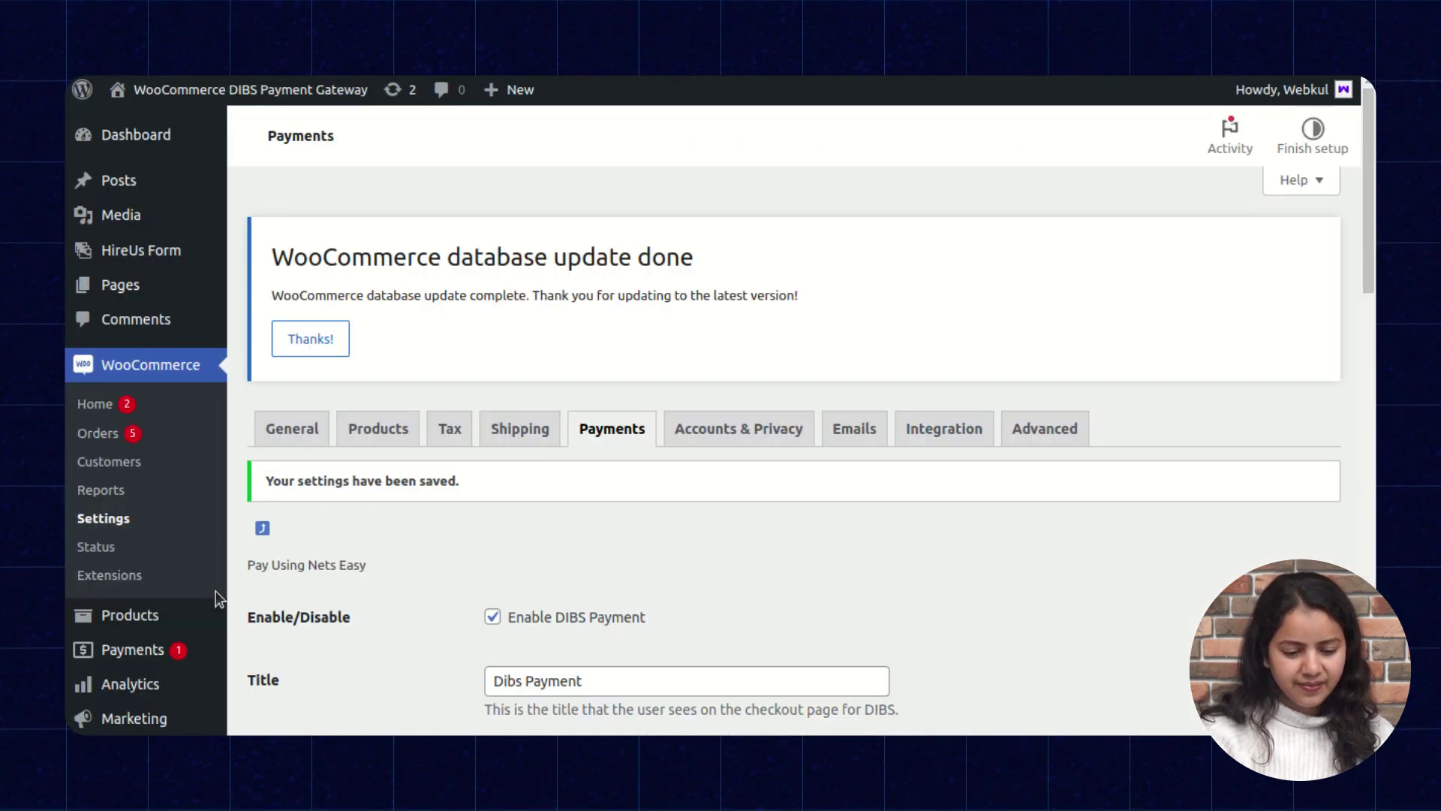
click(109, 438)
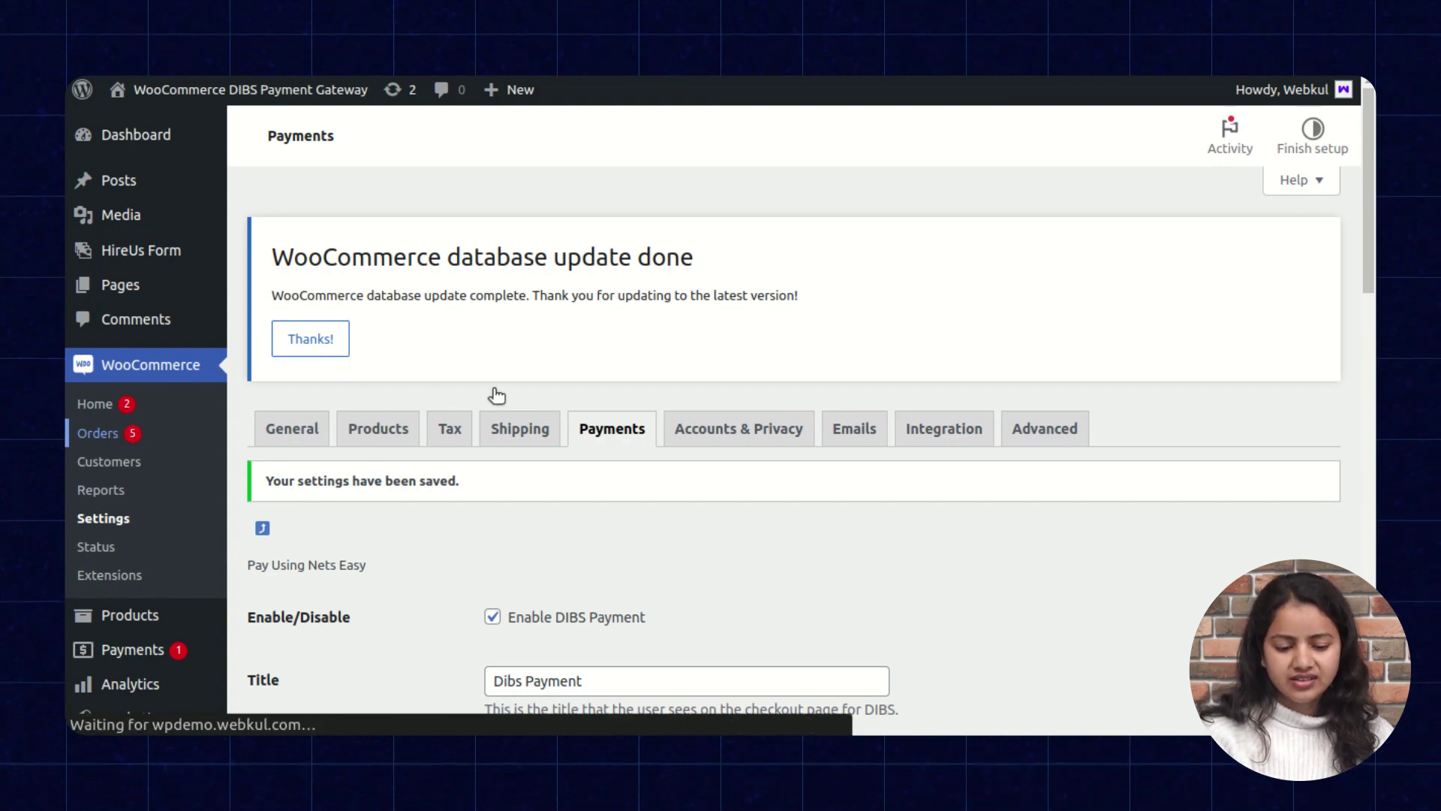
scroll(508, 498, down, 4)
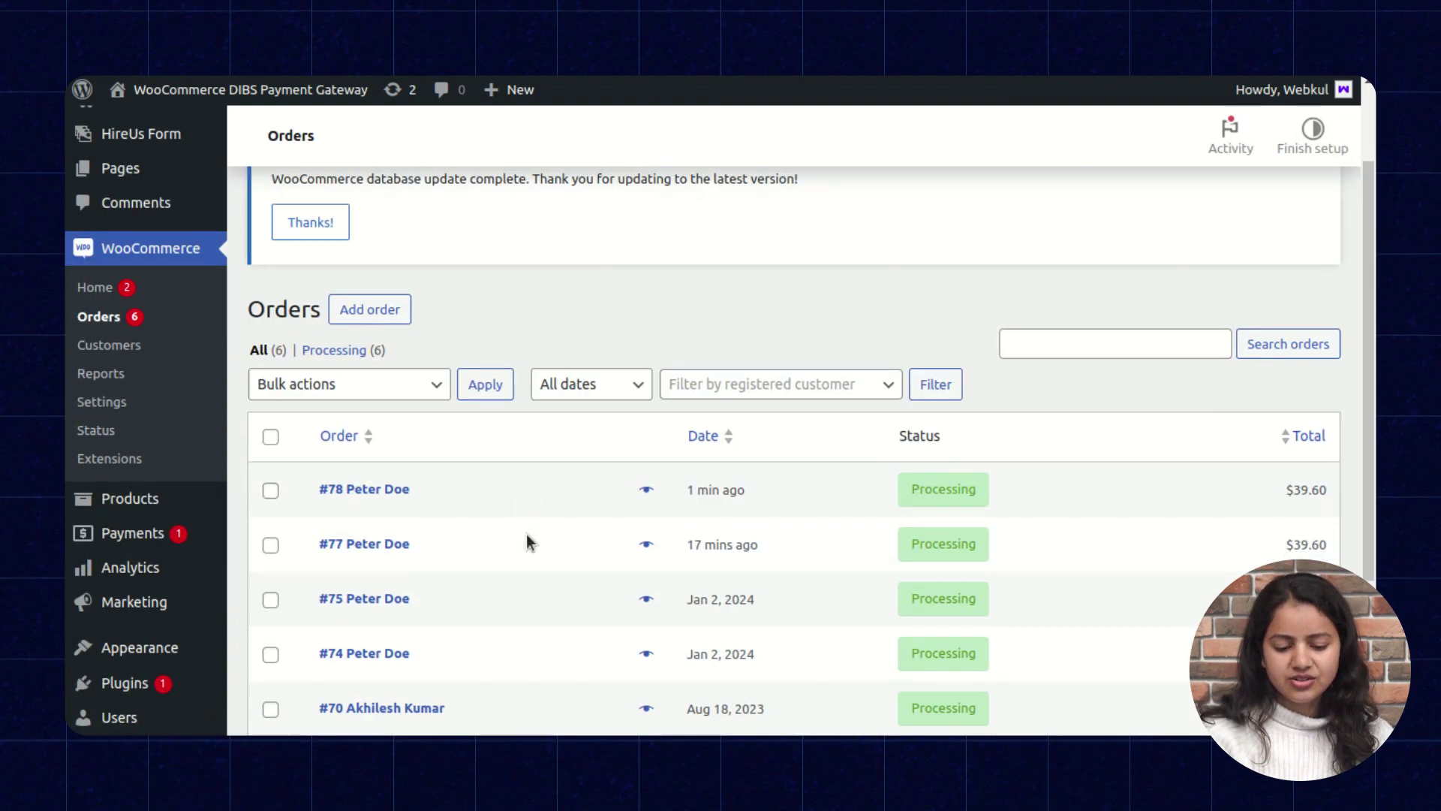
click(515, 305)
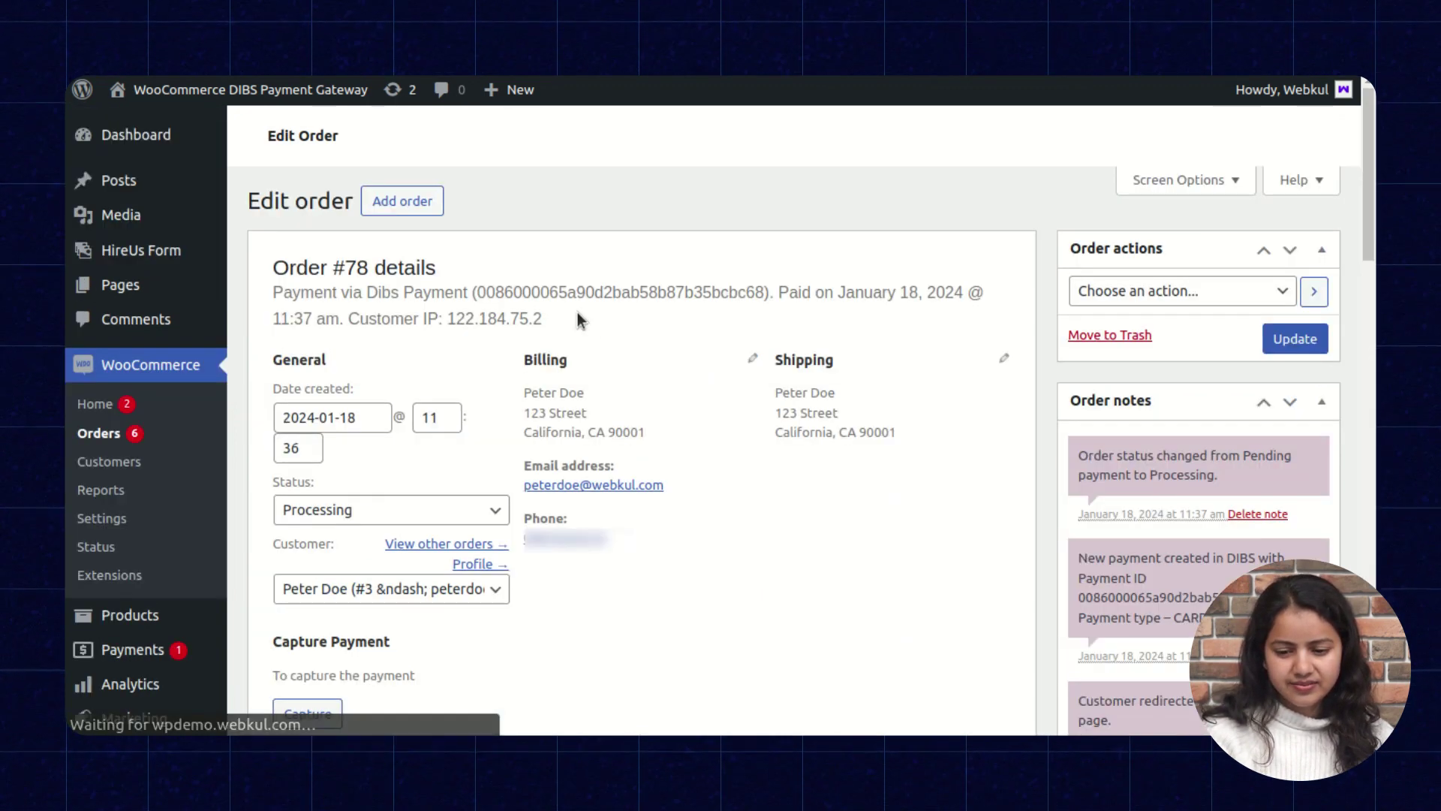
Review order #78, capture its payment through DIBS, and open WooCommerce Settings
scroll(629, 476, down, 4)
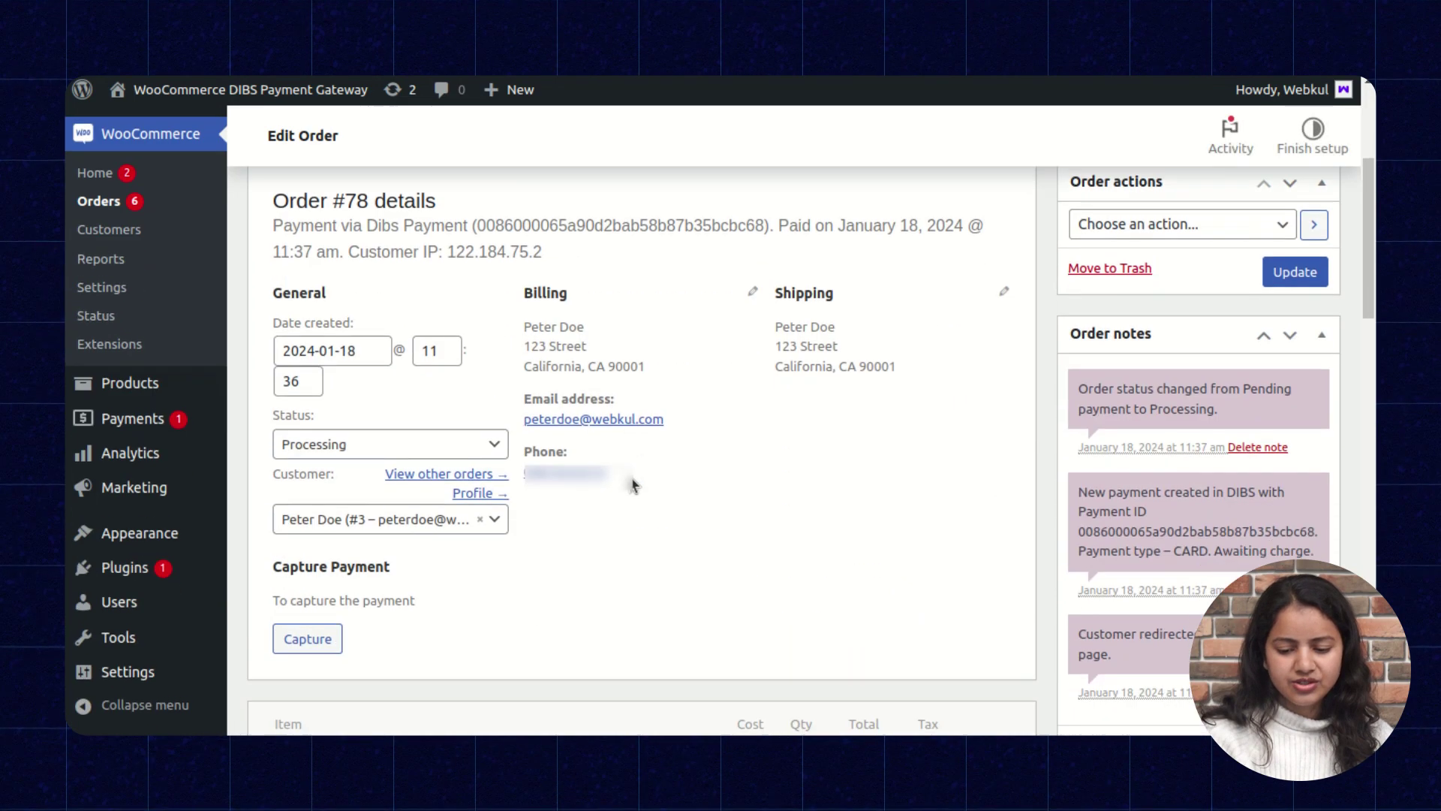
scroll(631, 483, up, 1)
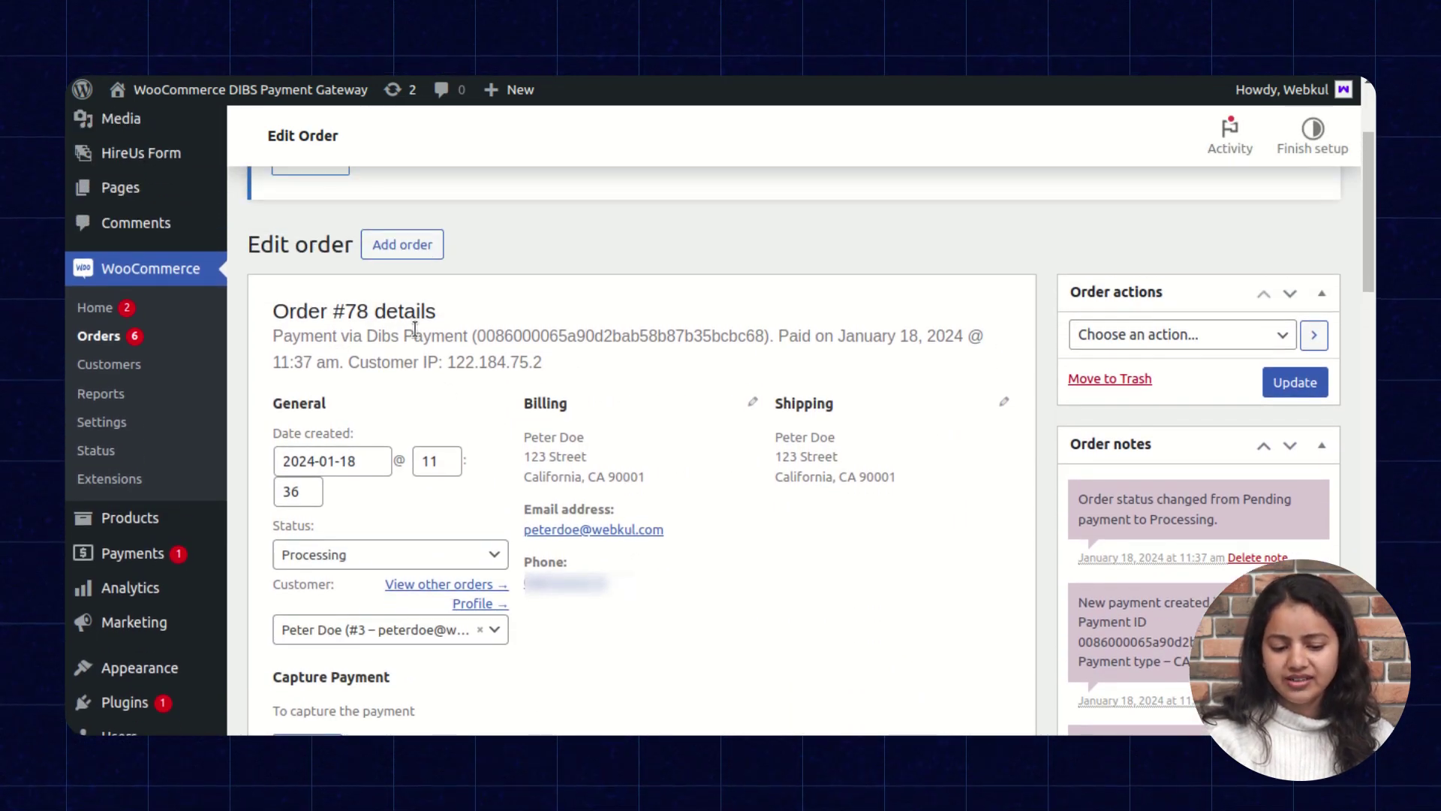
scroll(1165, 449, down, 2)
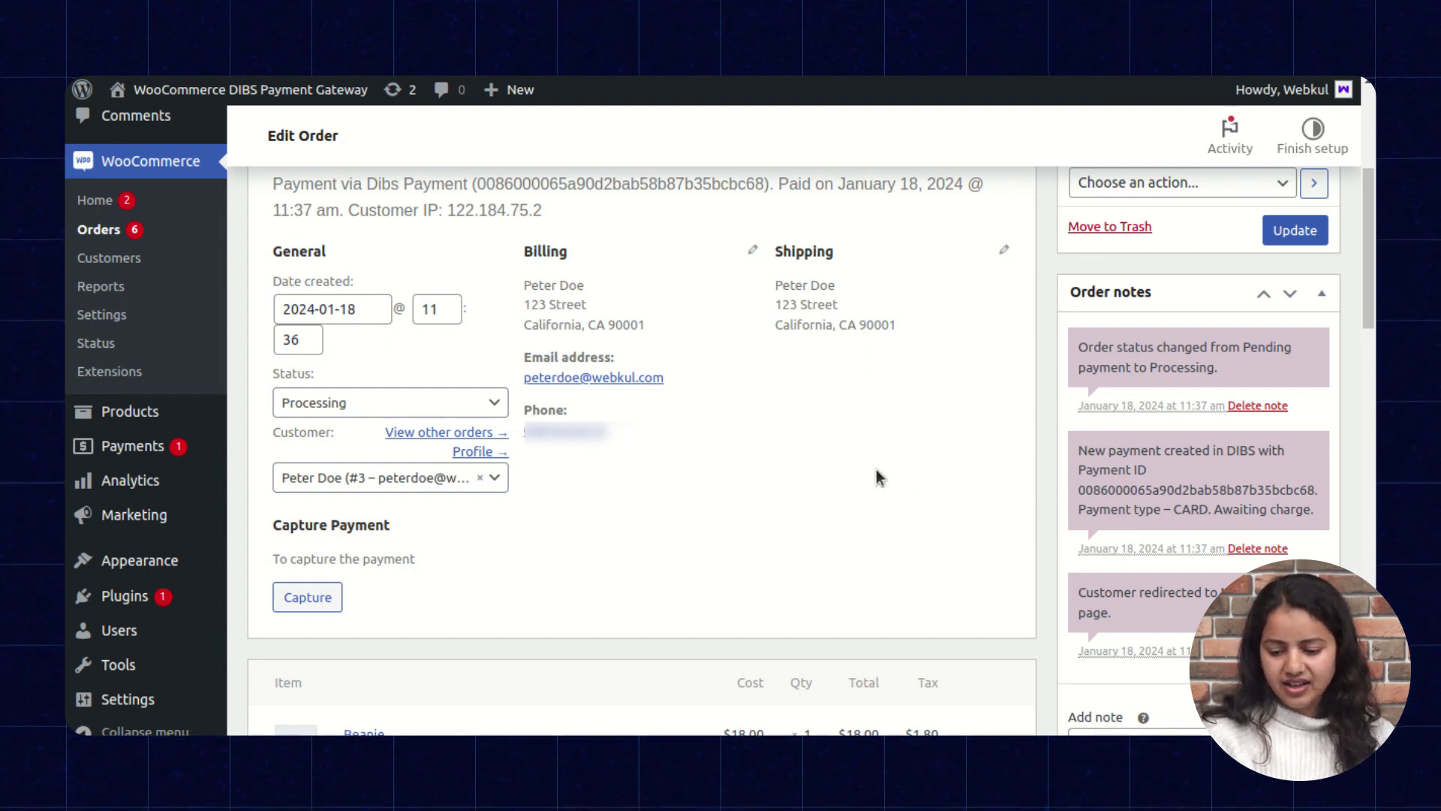
scroll(876, 473, down, 2)
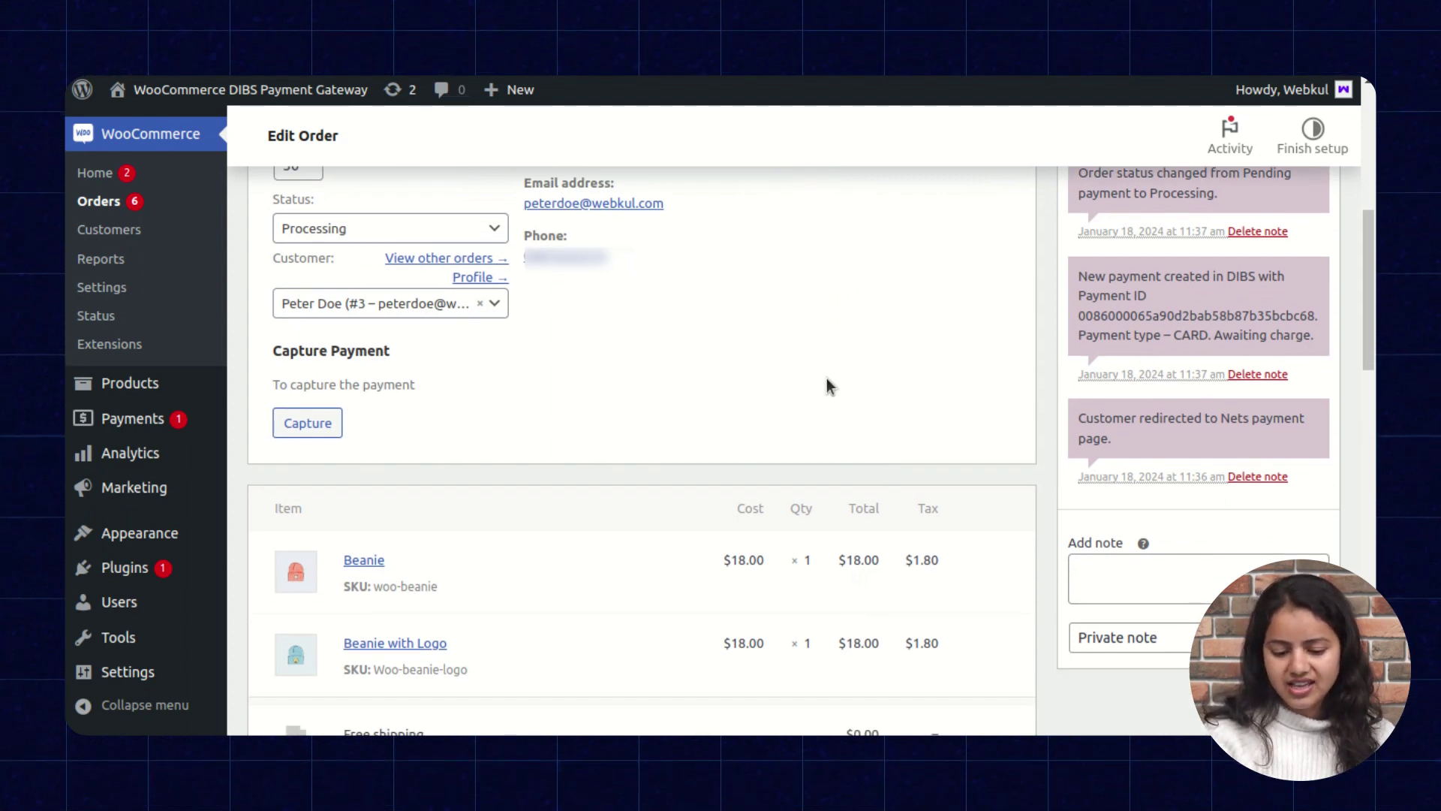
scroll(826, 379, up, 2)
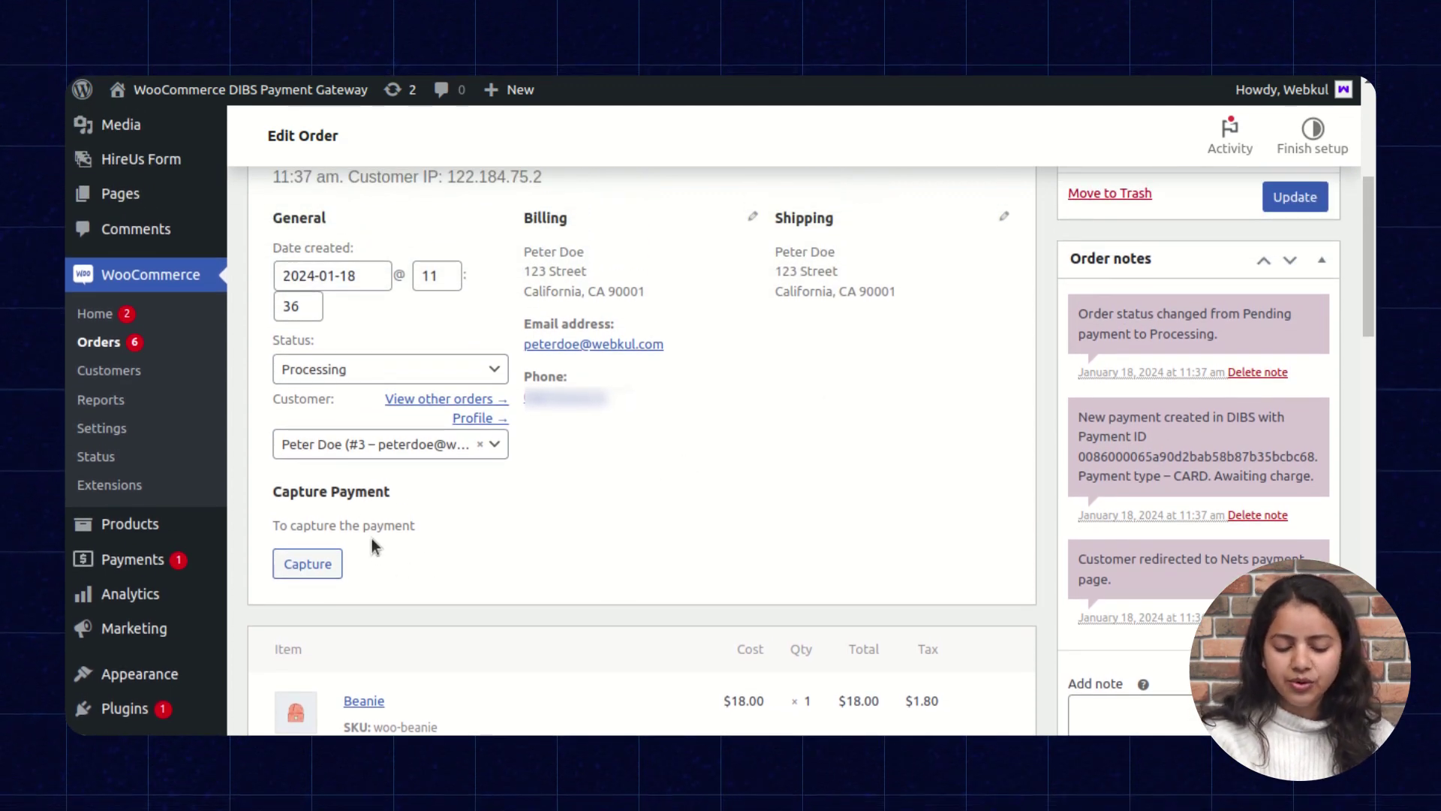
click(306, 564)
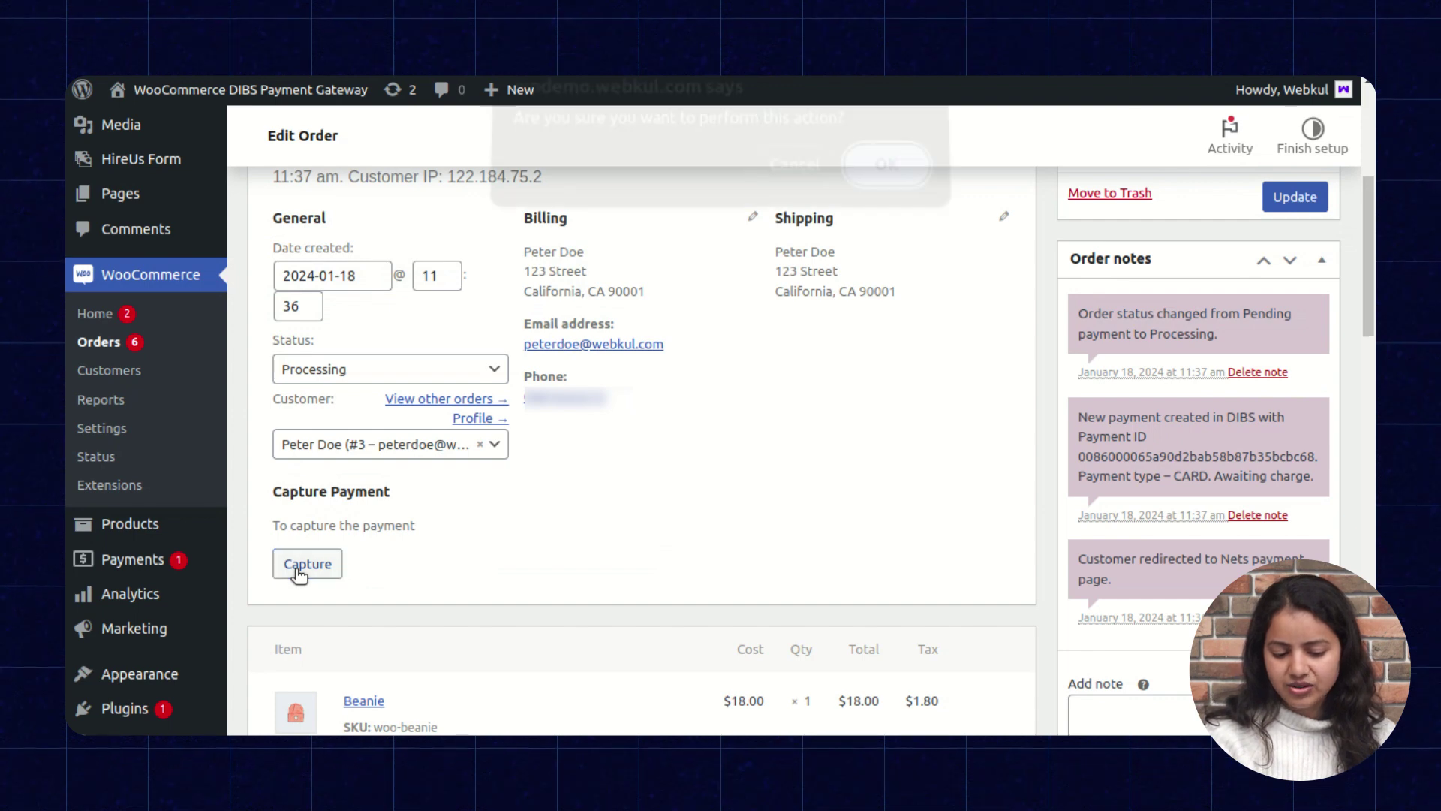
key(Return)
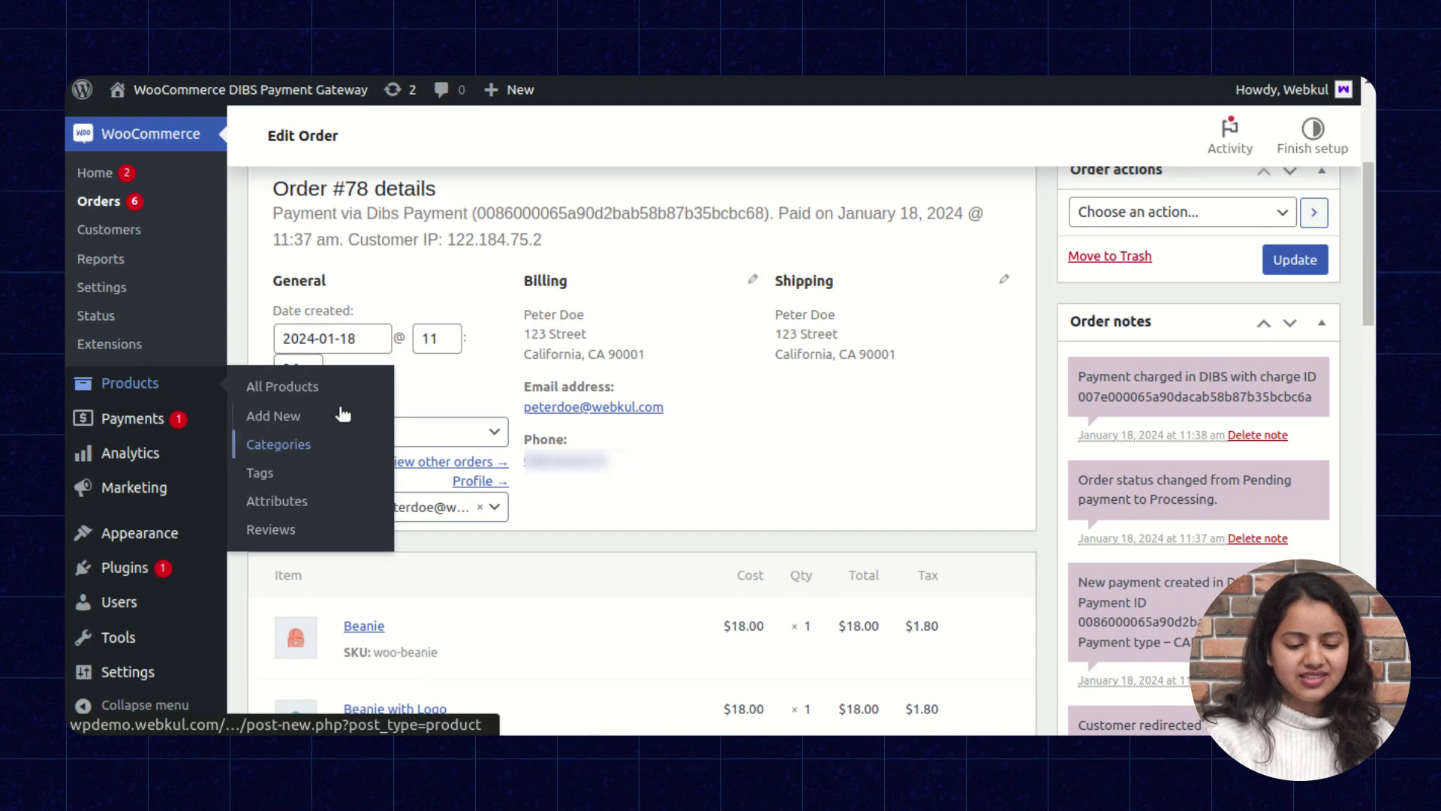
click(100, 294)
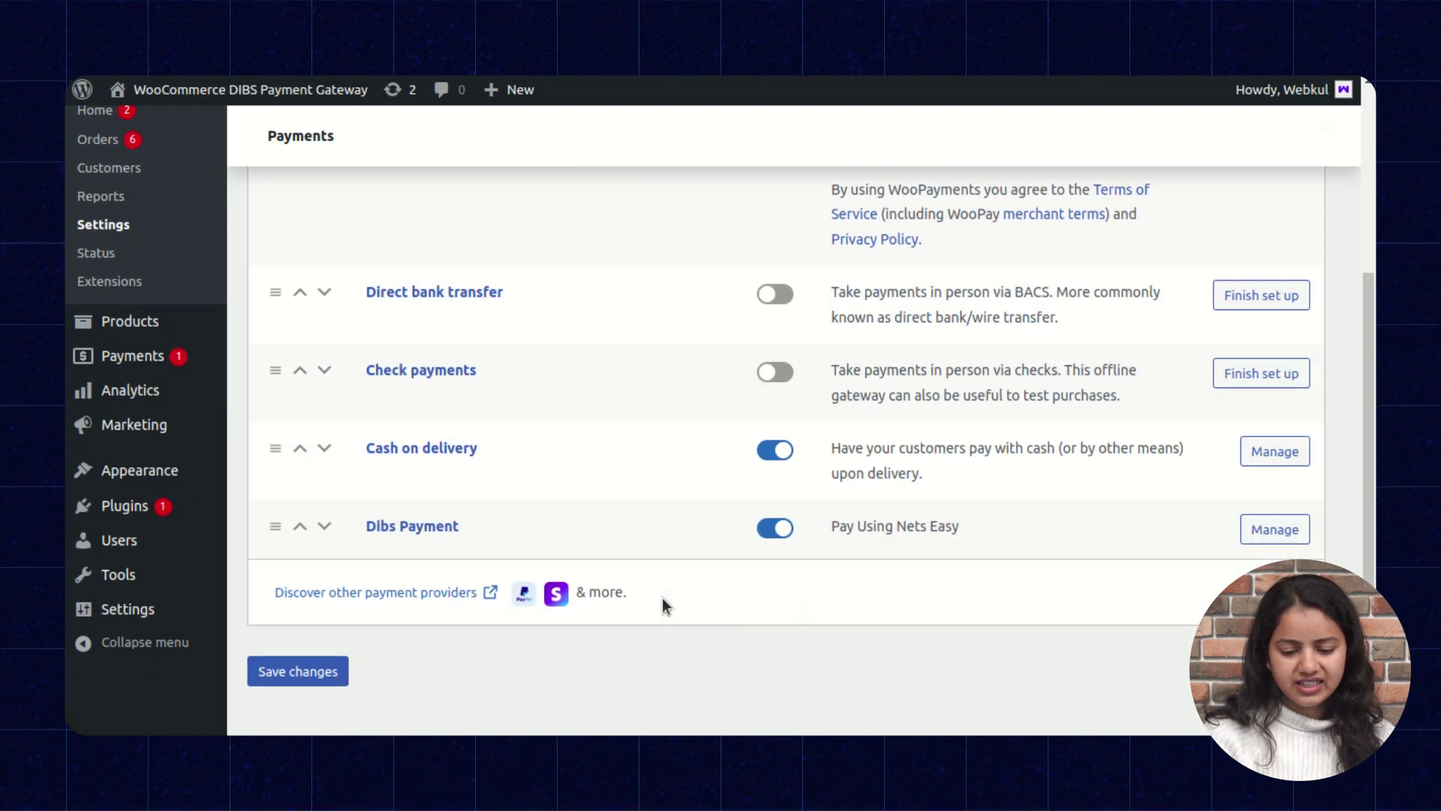
Set the Dibs Payment checkout flow to Embedded, enable Auto-capture, and save the settings
scroll(468, 574, up, 3)
scroll(443, 687, down, 3)
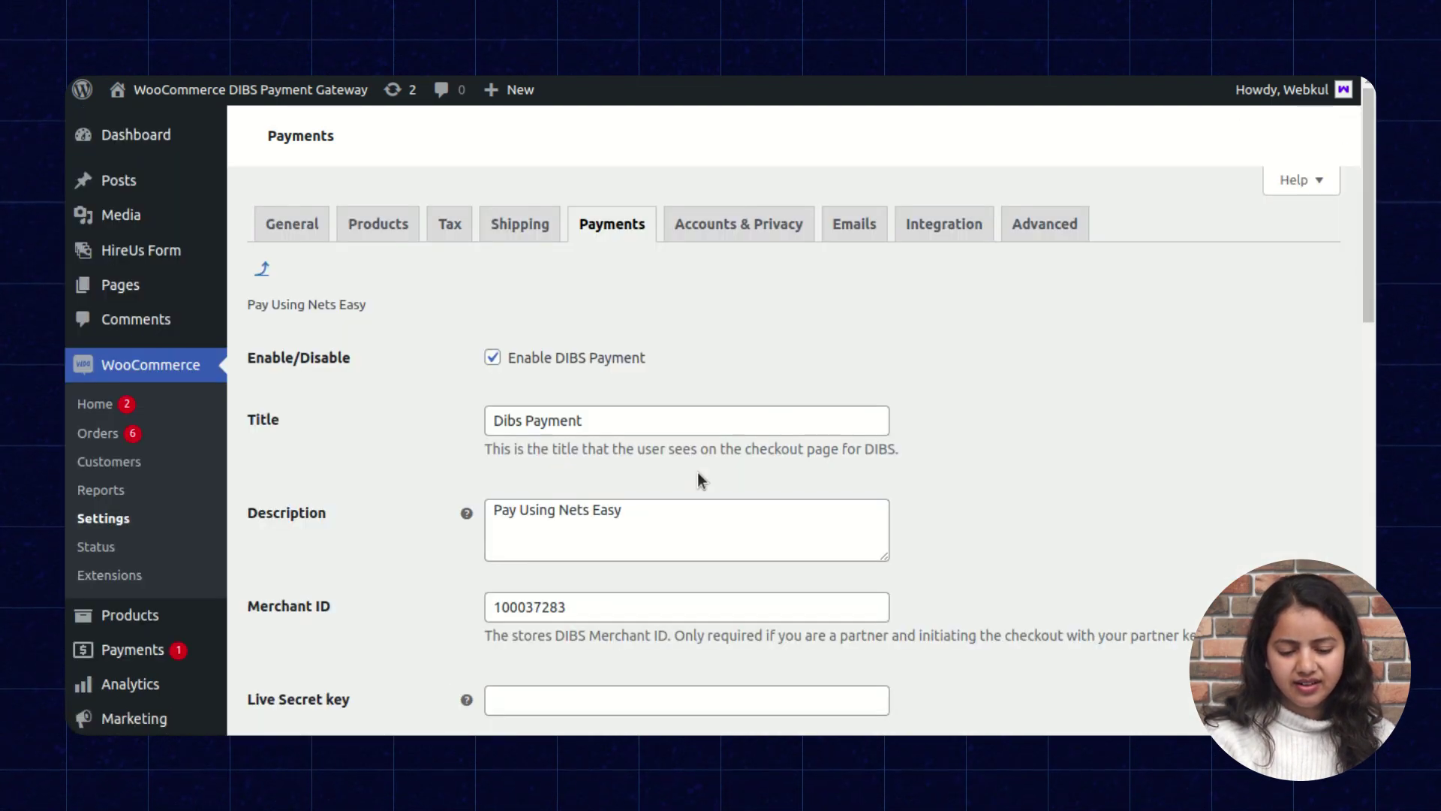
scroll(696, 472, down, 10)
scroll(698, 474, up, 2)
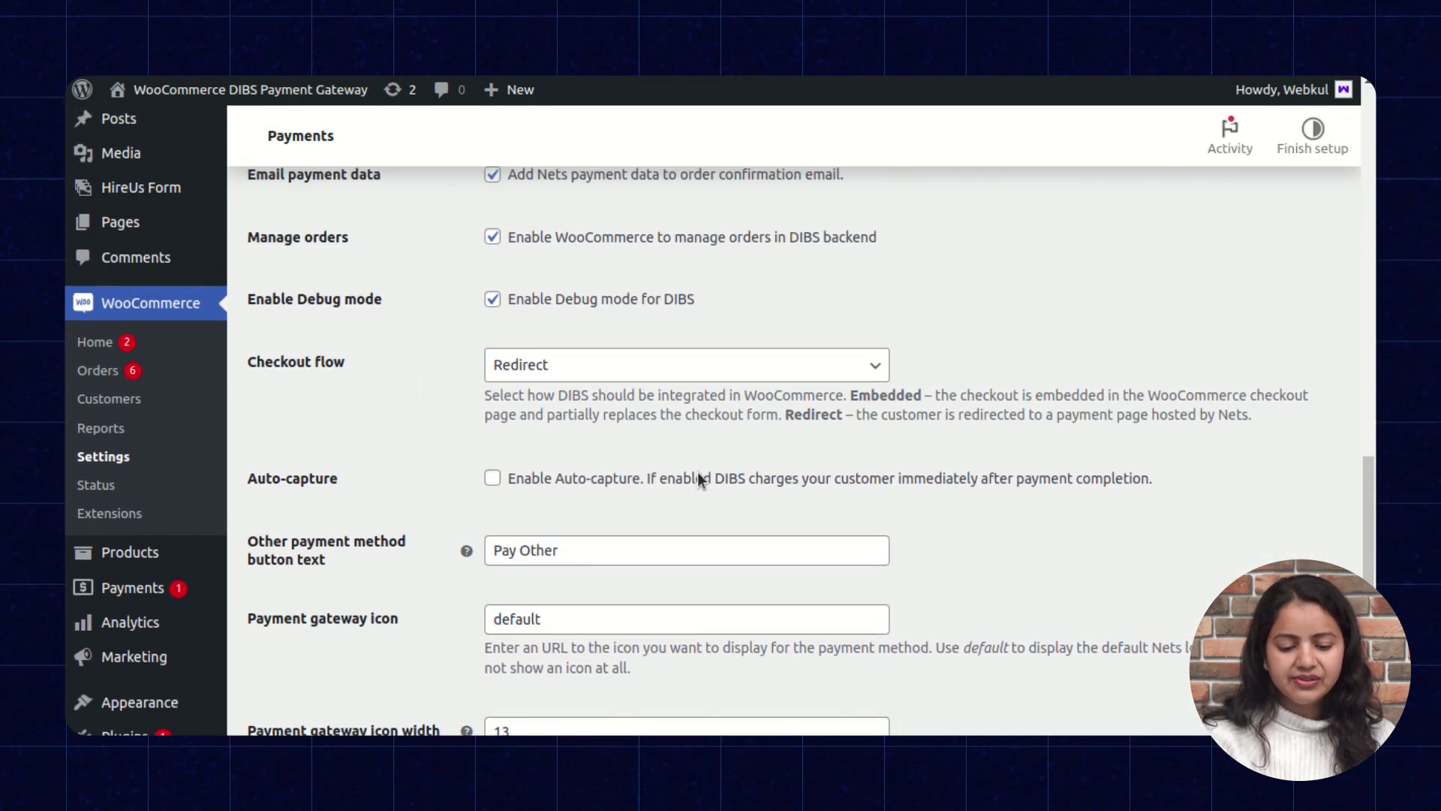
click(537, 376)
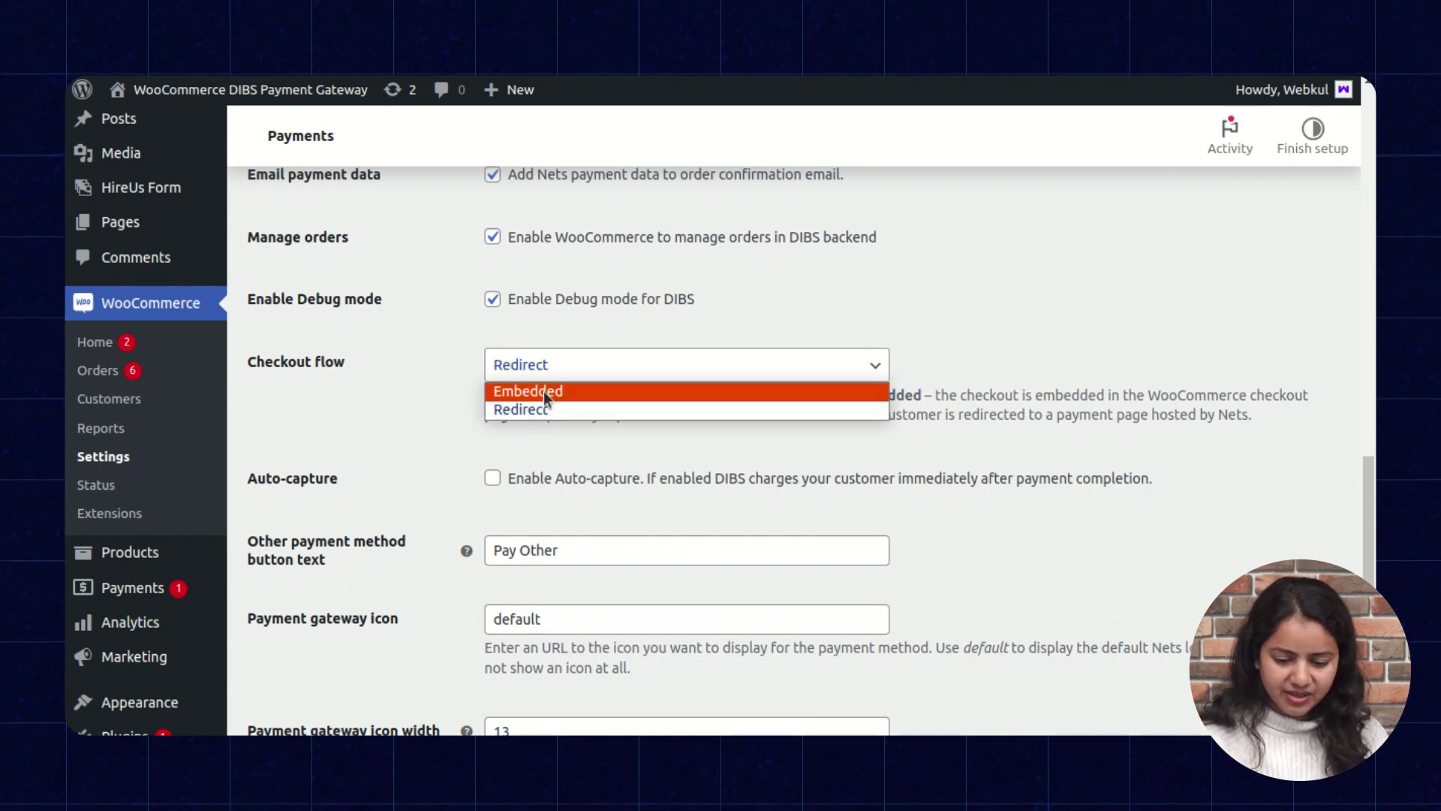
click(543, 392)
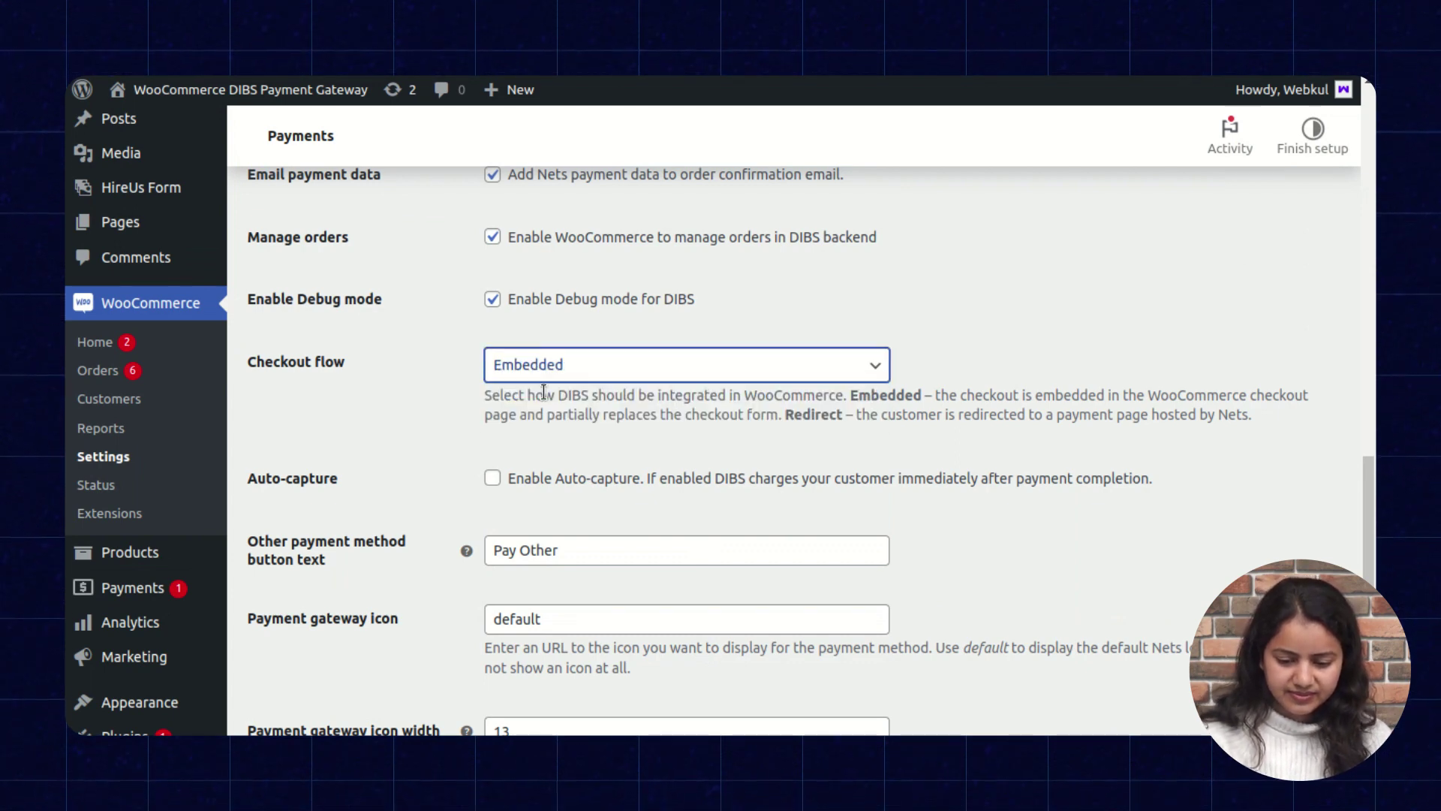
click(491, 480)
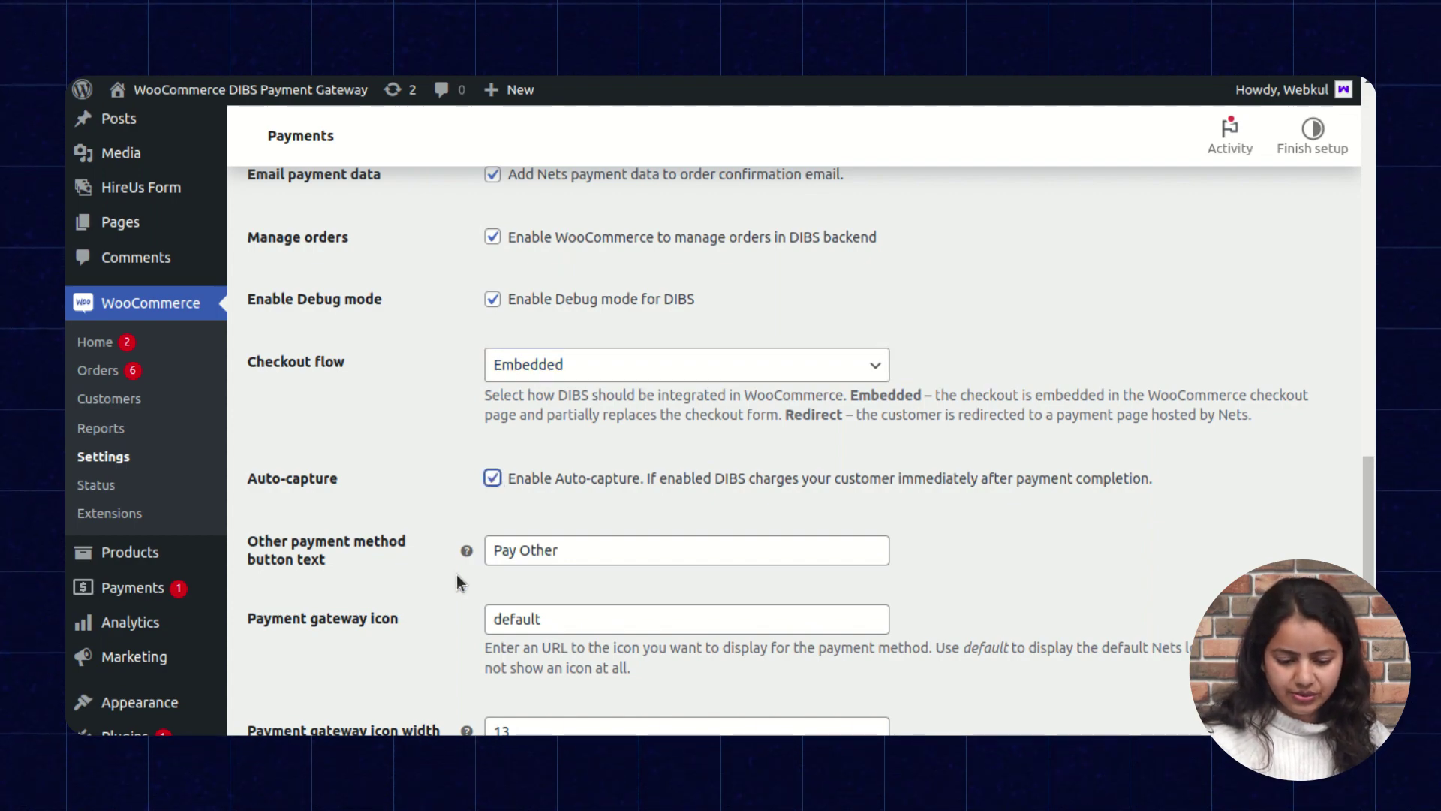
scroll(456, 574, down, 3)
click(319, 627)
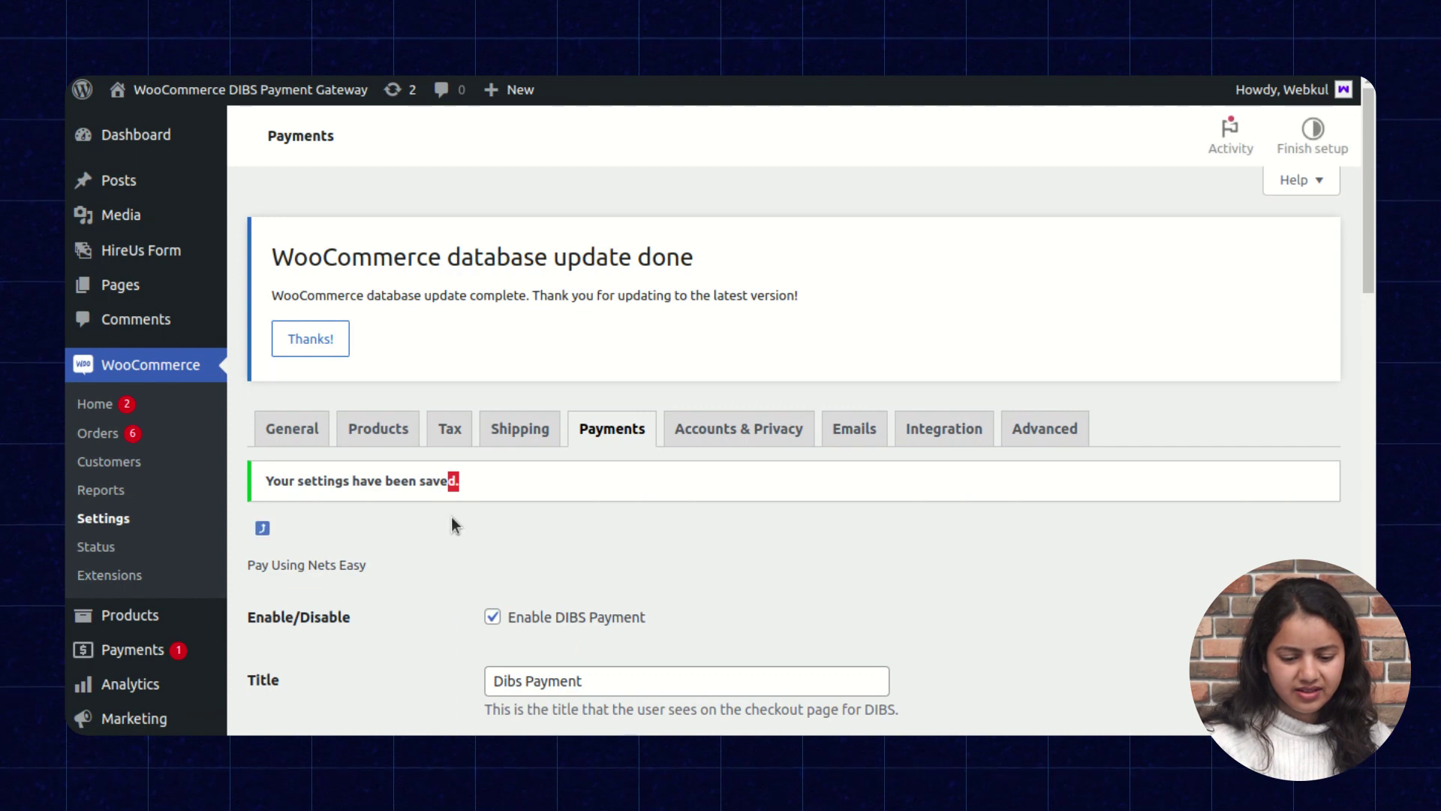
click(67, 501)
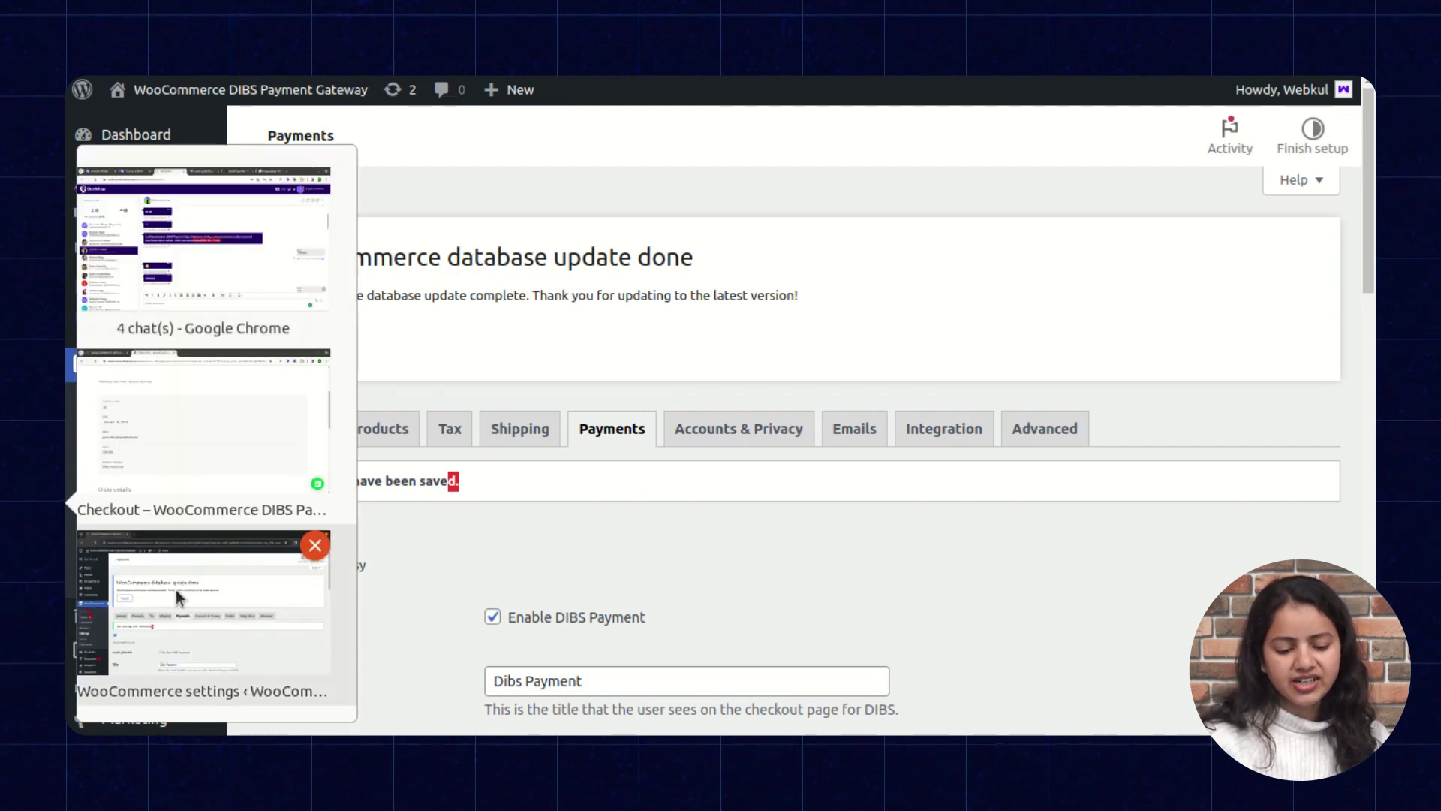
Return to the storefront window and open the Shop product listing
click(209, 436)
scroll(568, 417, up, 5)
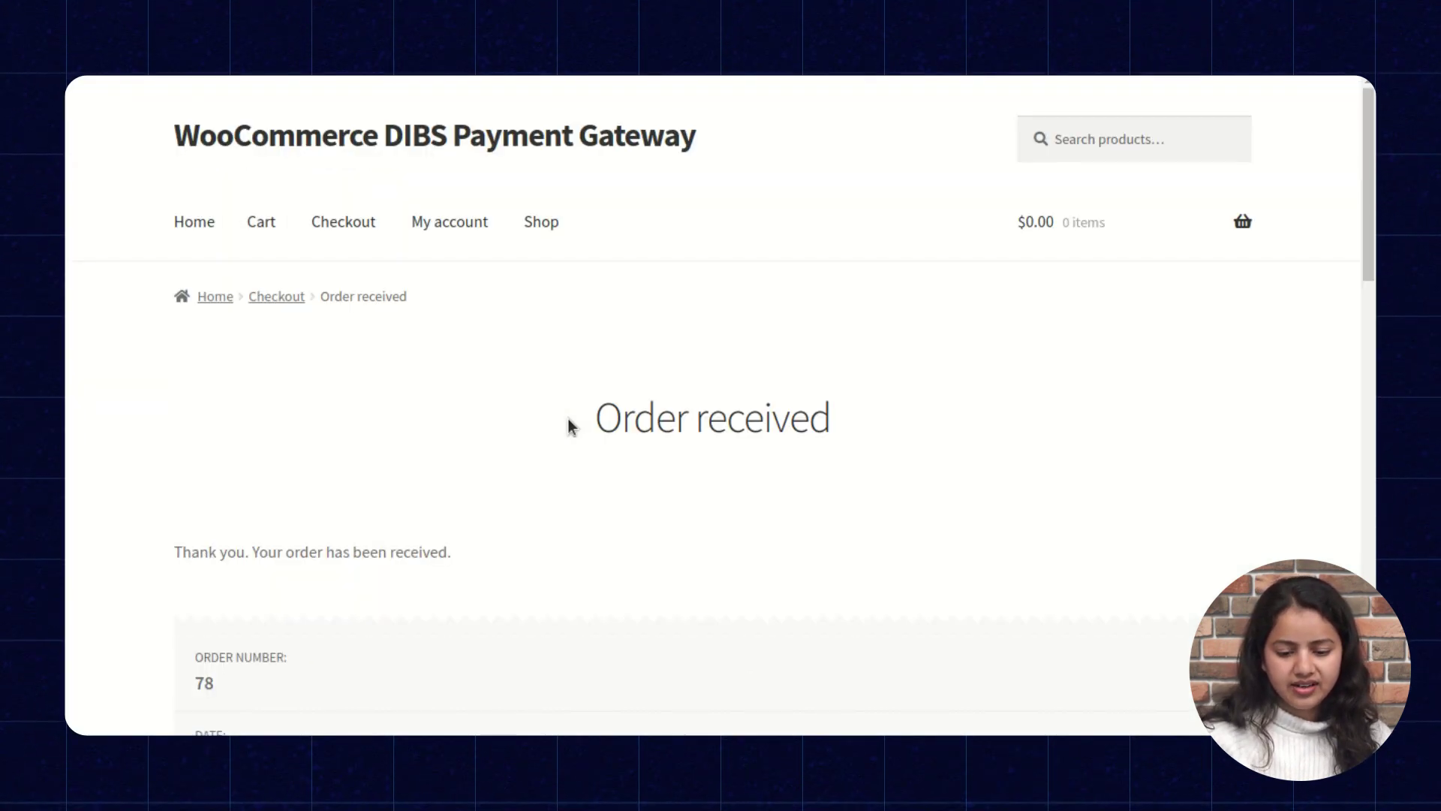
click(554, 221)
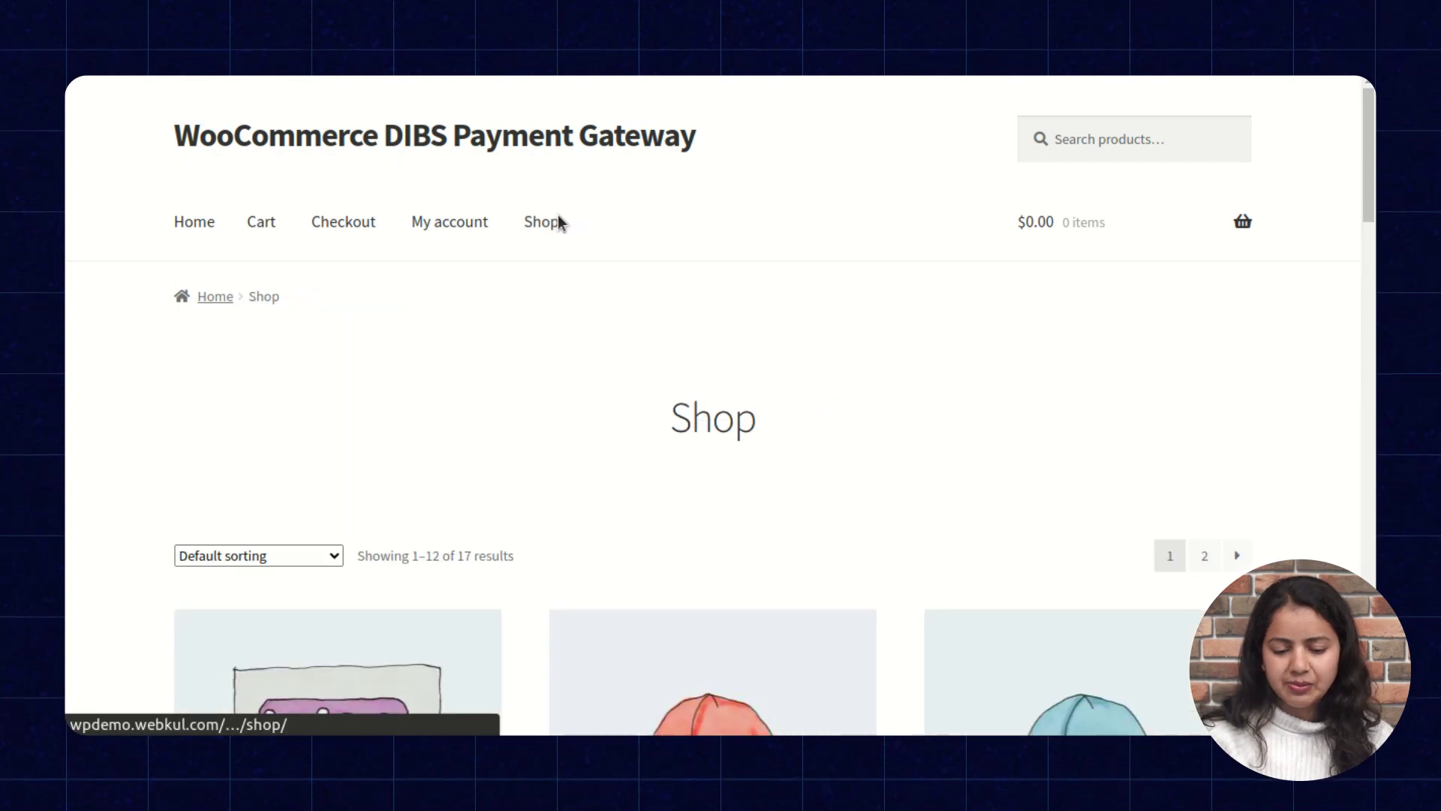
Add Beanie, Album and Beanie with Logo to the cart and view the $51.00 cart
scroll(675, 425, down, 5)
scroll(678, 426, down, 2)
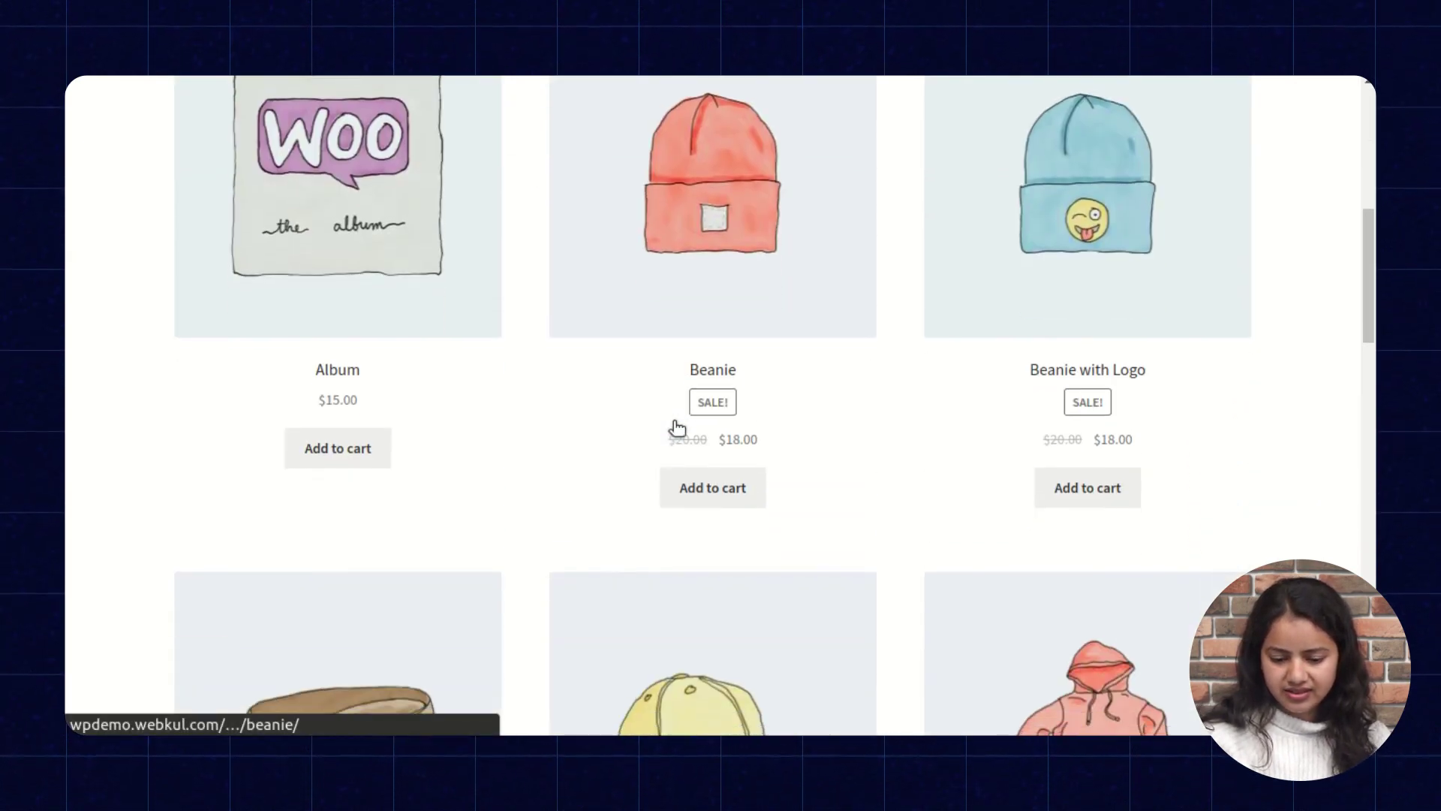
click(729, 491)
click(375, 449)
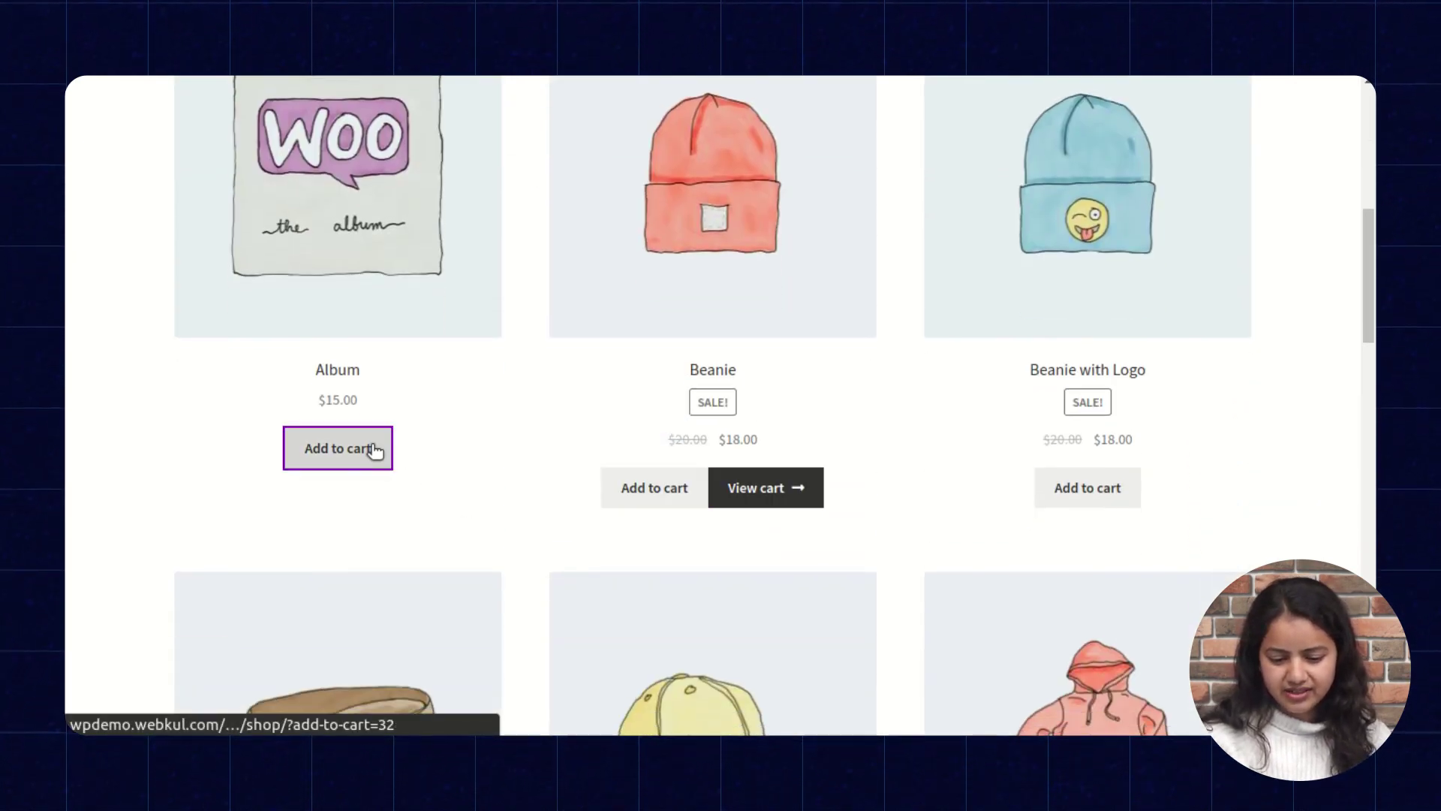
click(1082, 489)
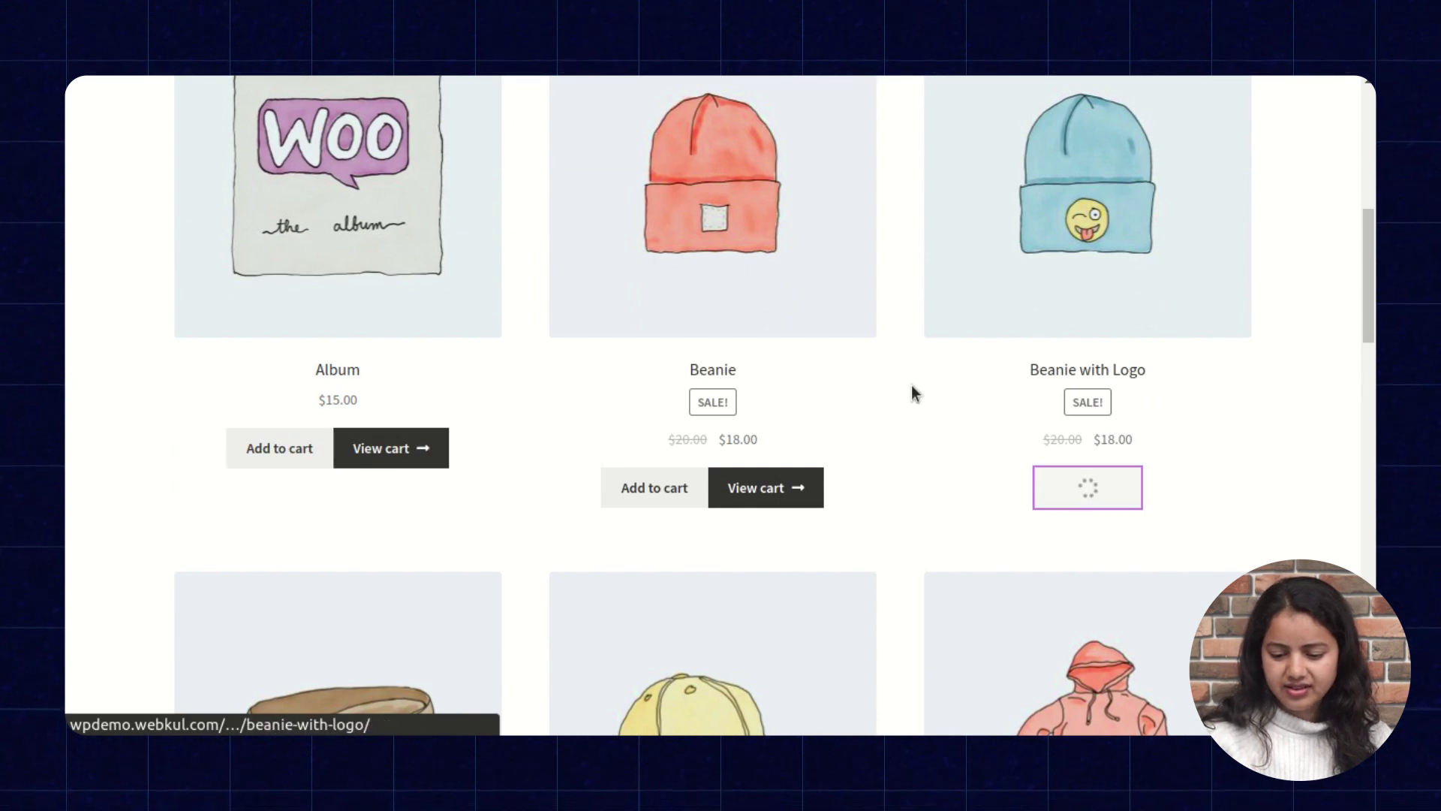
scroll(911, 385, up, 8)
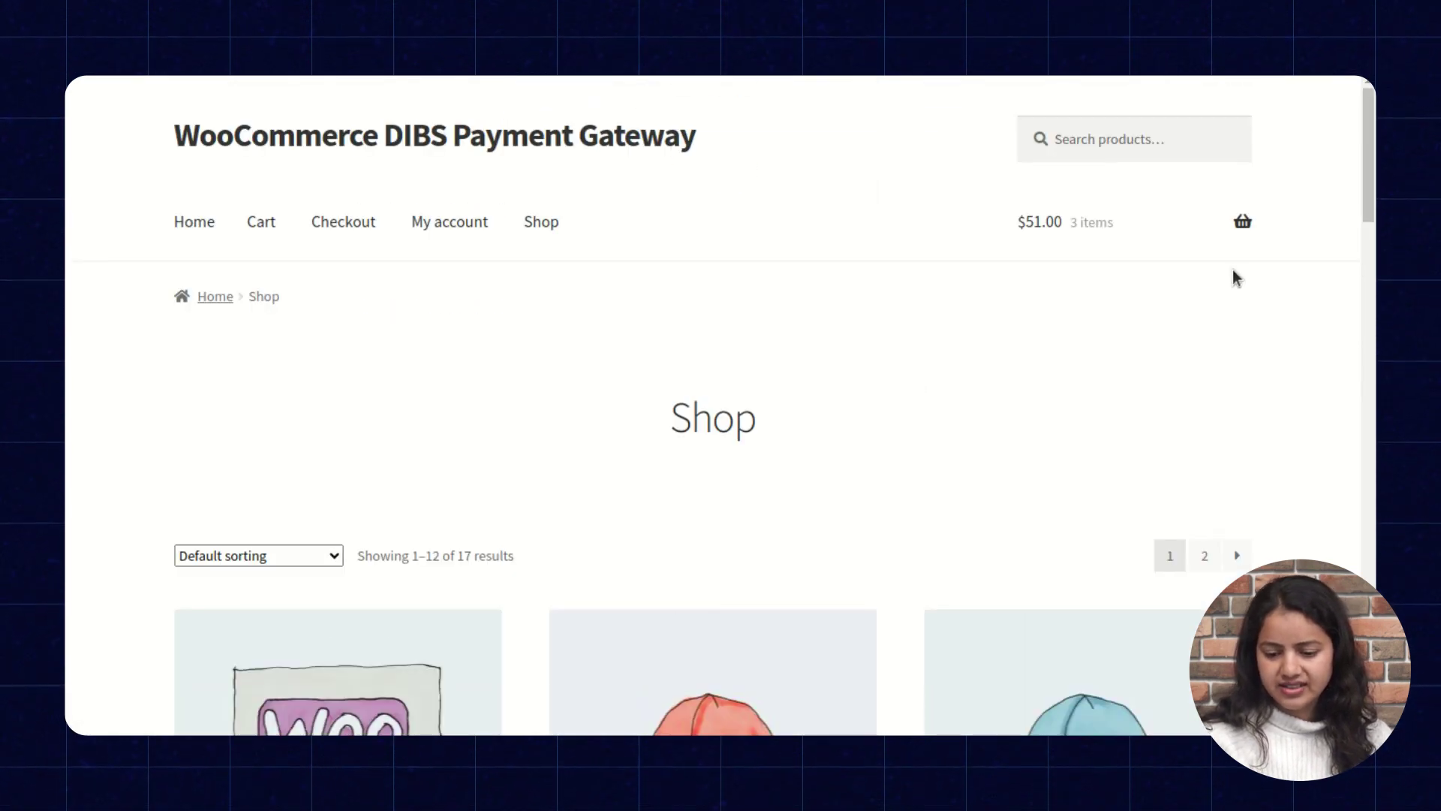
click(1241, 226)
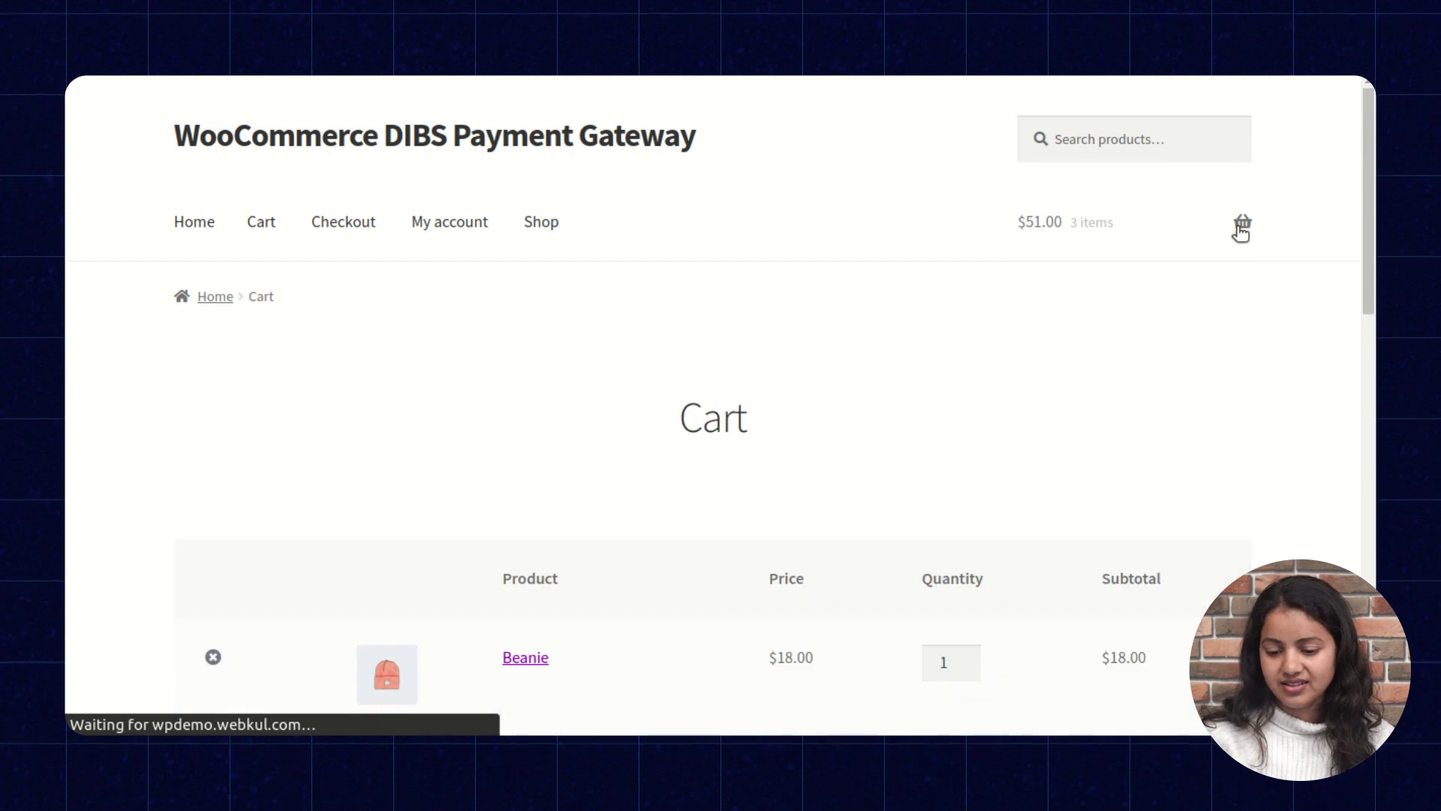
scroll(964, 422, down, 10)
Proceed to checkout, complete the embedded Nets form, accept the terms, and pay 56.10 USD
click(923, 539)
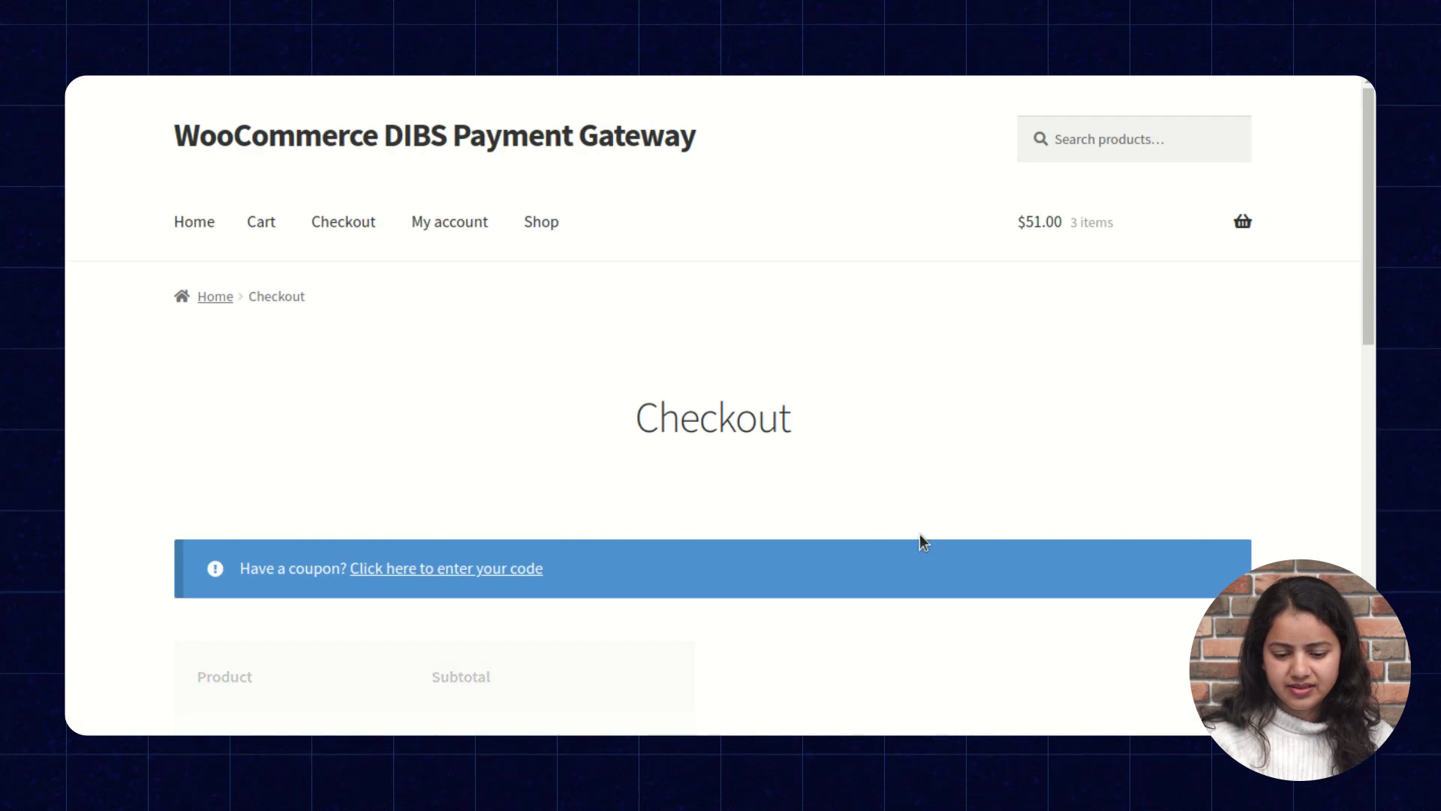
scroll(923, 539, down, 3)
scroll(923, 539, down, 3)
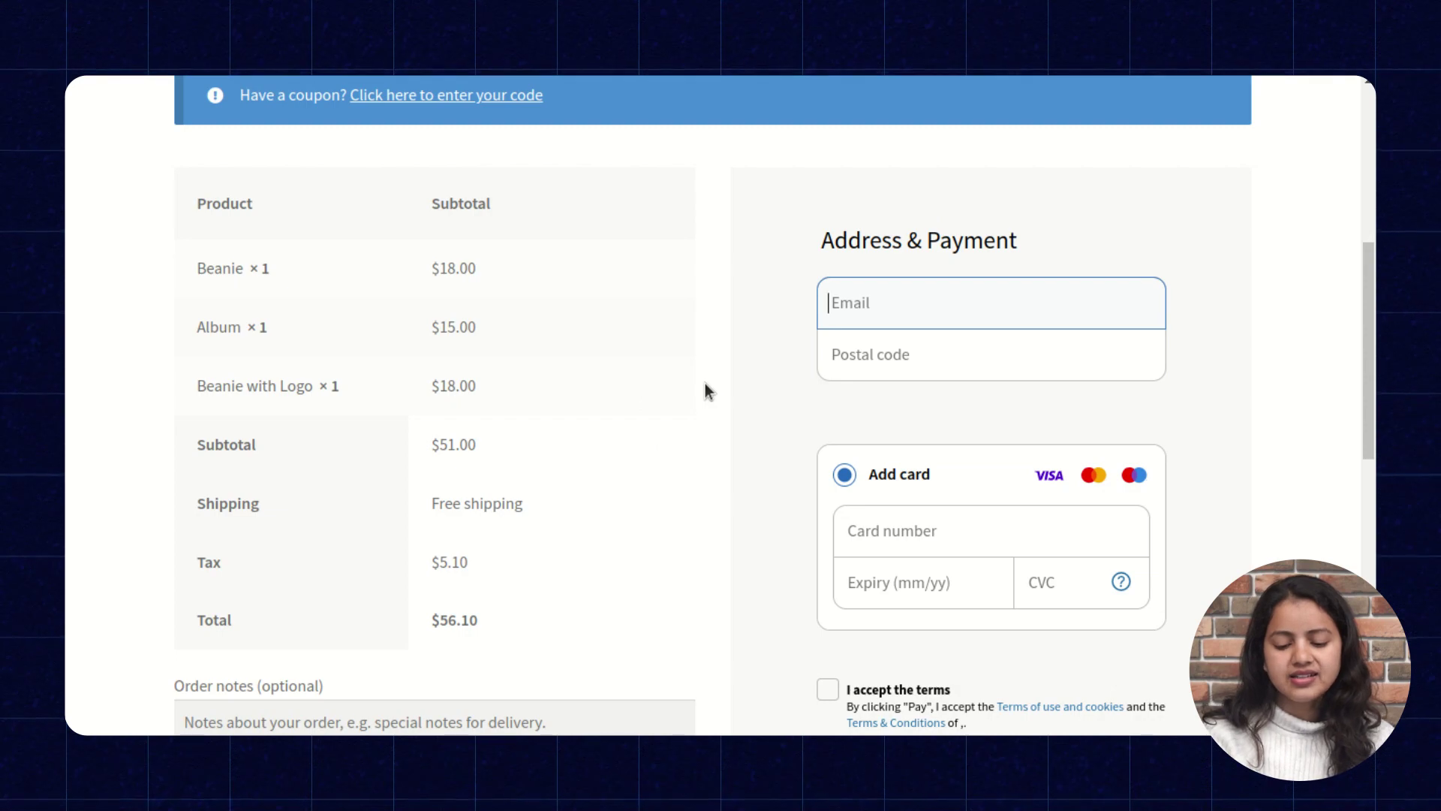
scroll(791, 359, down, 1)
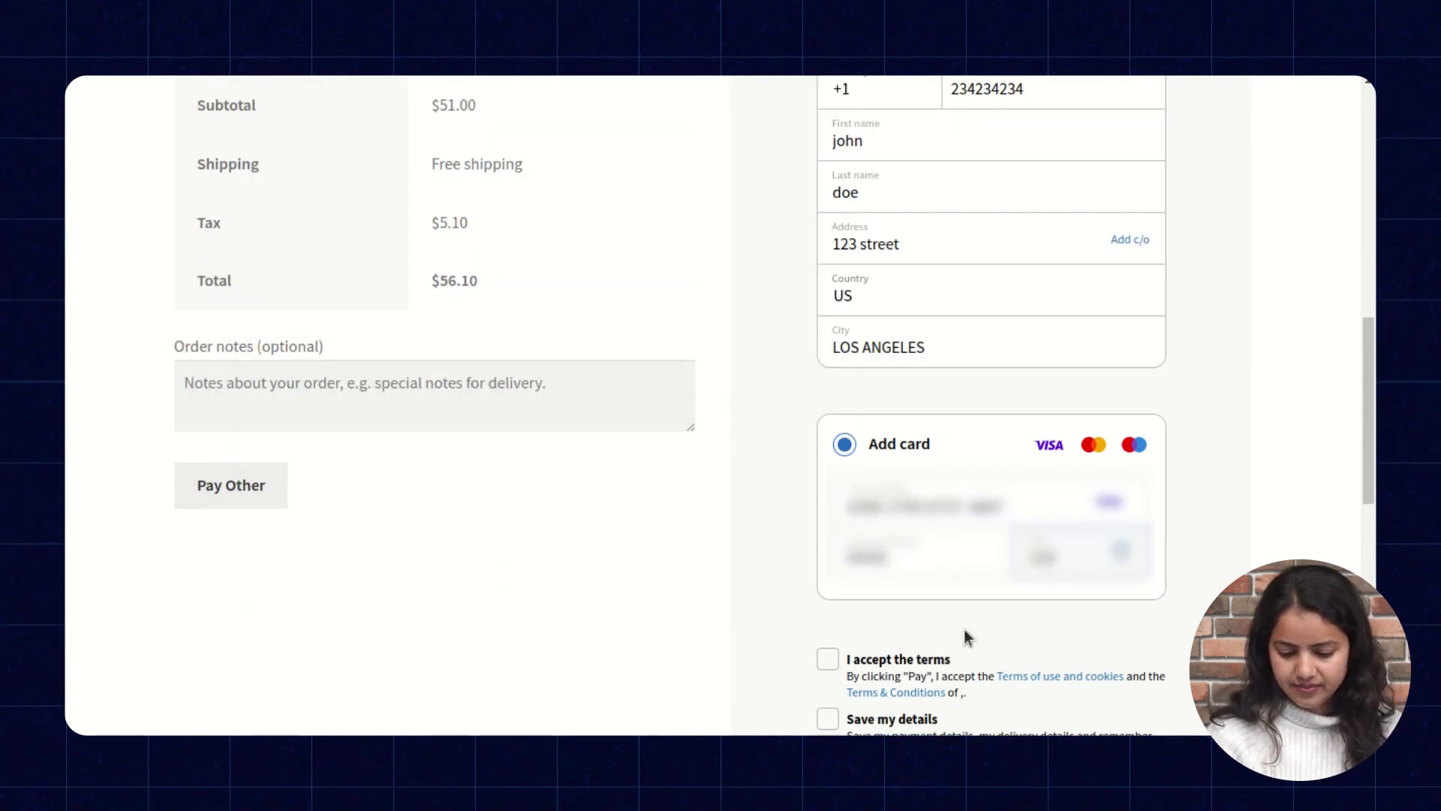
scroll(962, 633, down, 3)
click(828, 414)
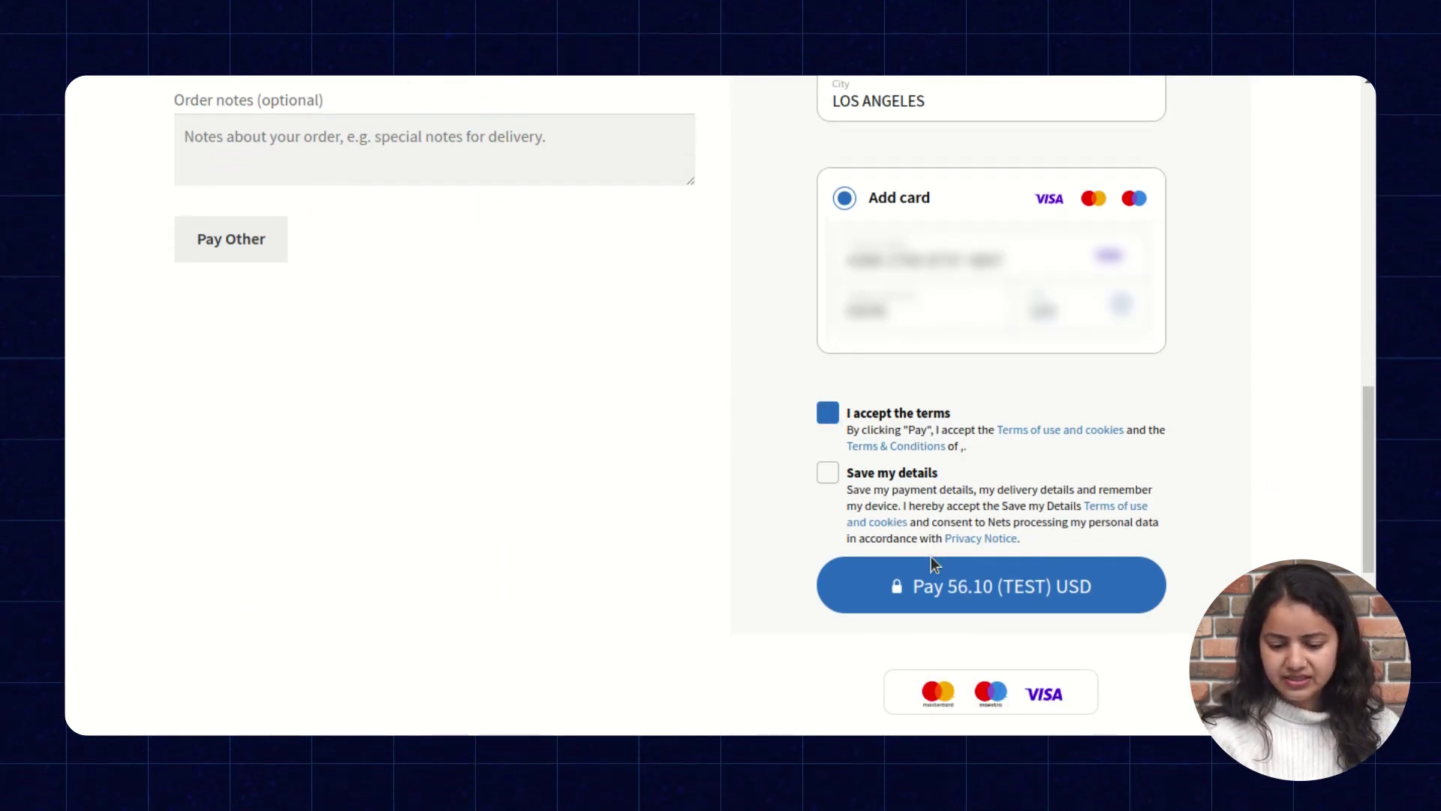
click(970, 589)
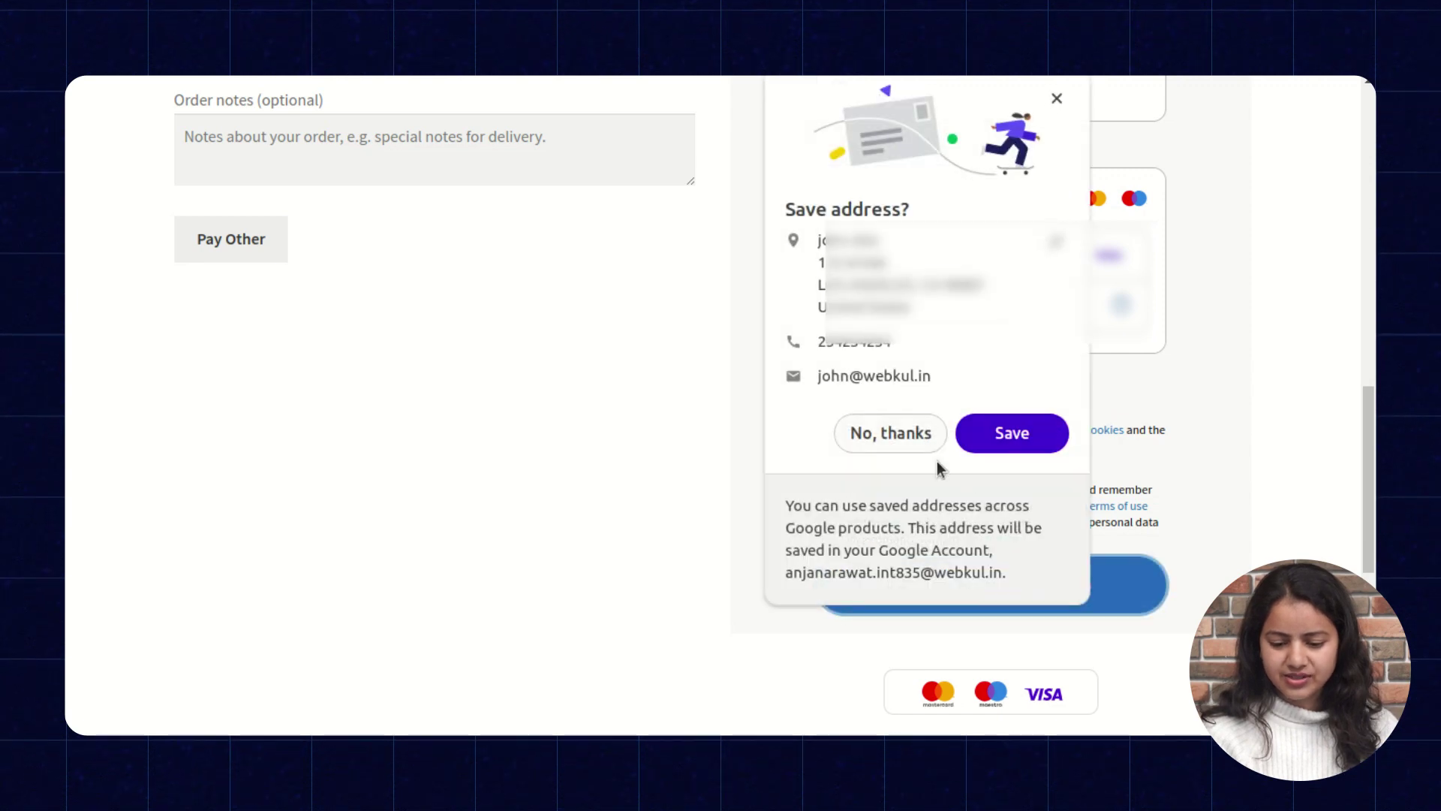
click(900, 431)
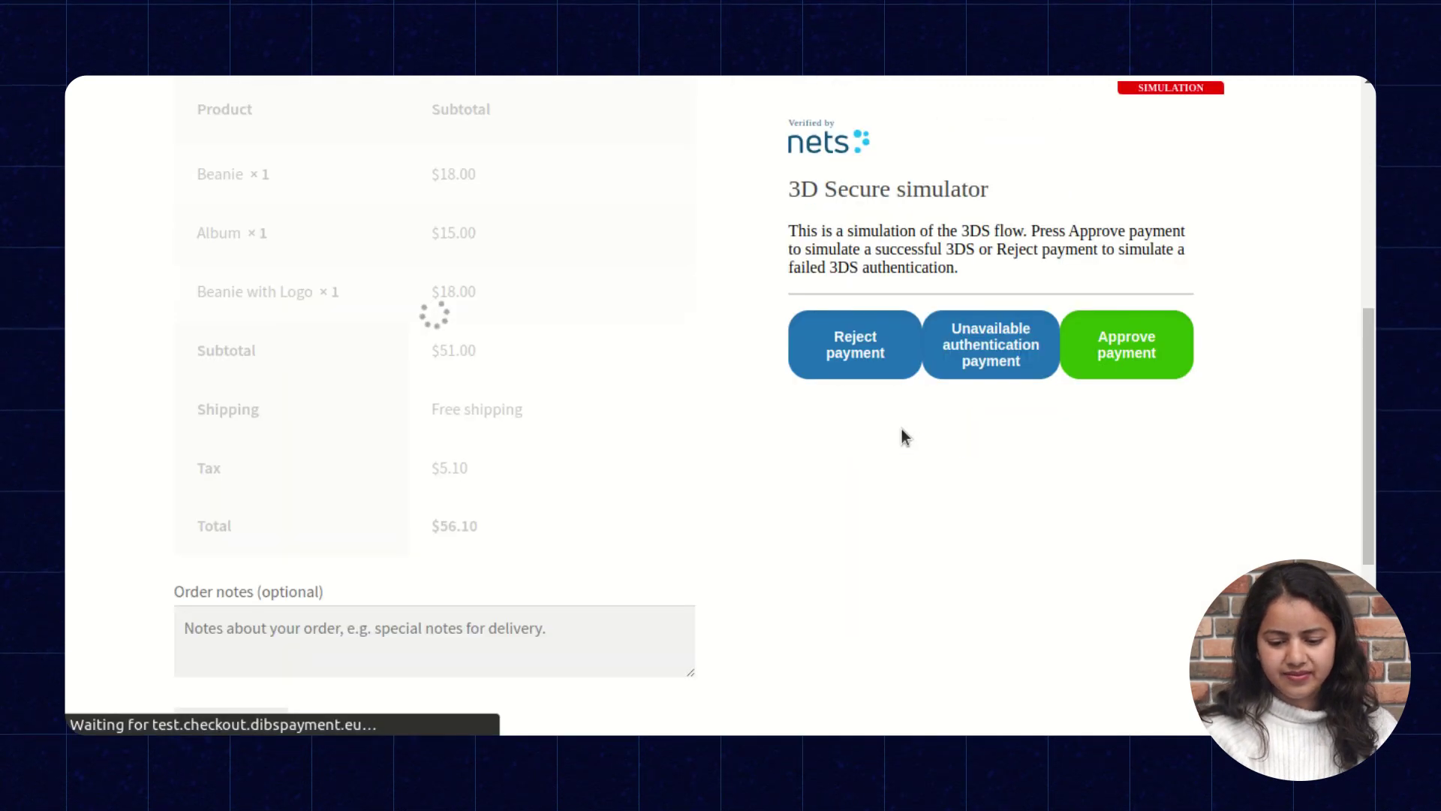
Approve the 3D Secure simulation and review order 79's confirmation showing Dibs Payment
click(1152, 348)
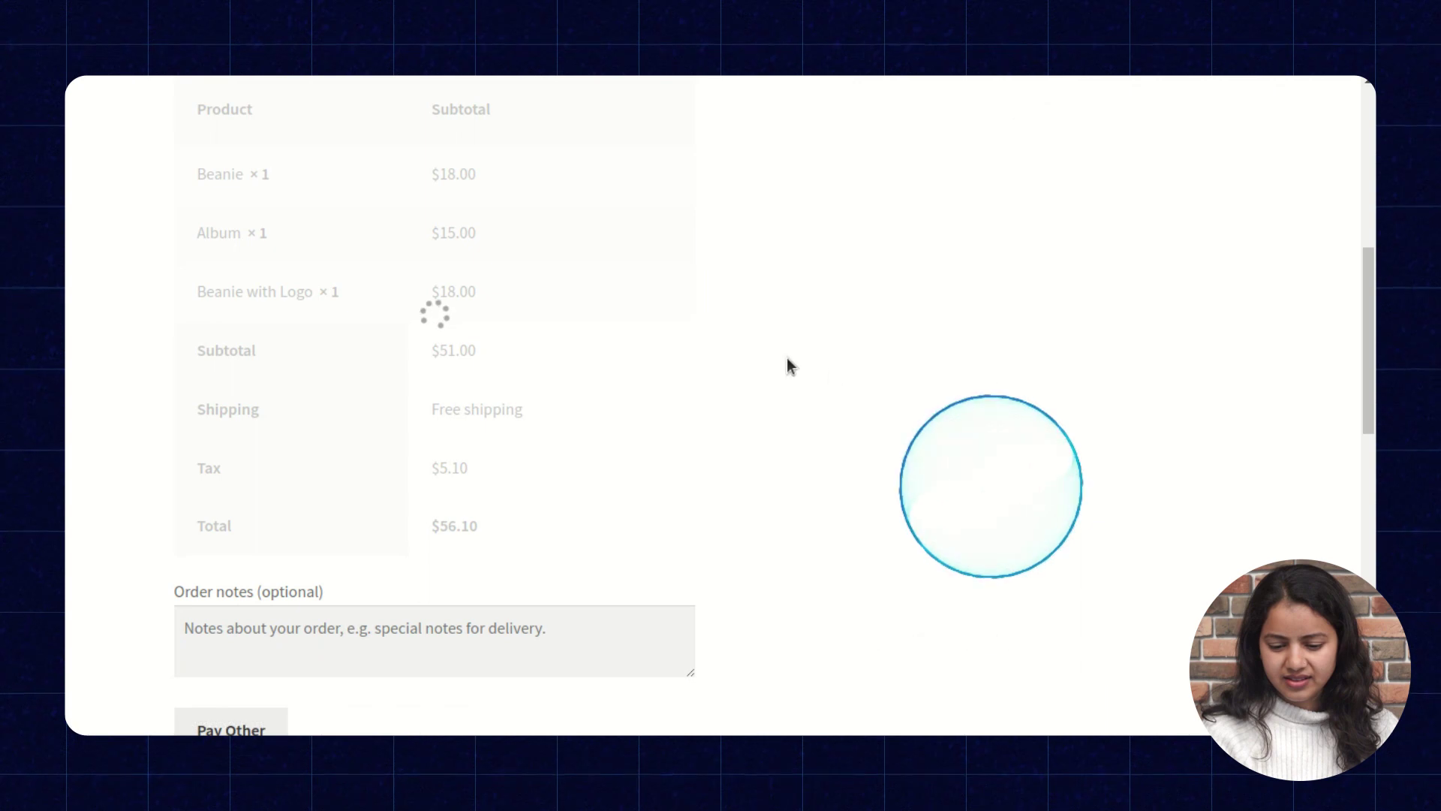
scroll(796, 476, down, 5)
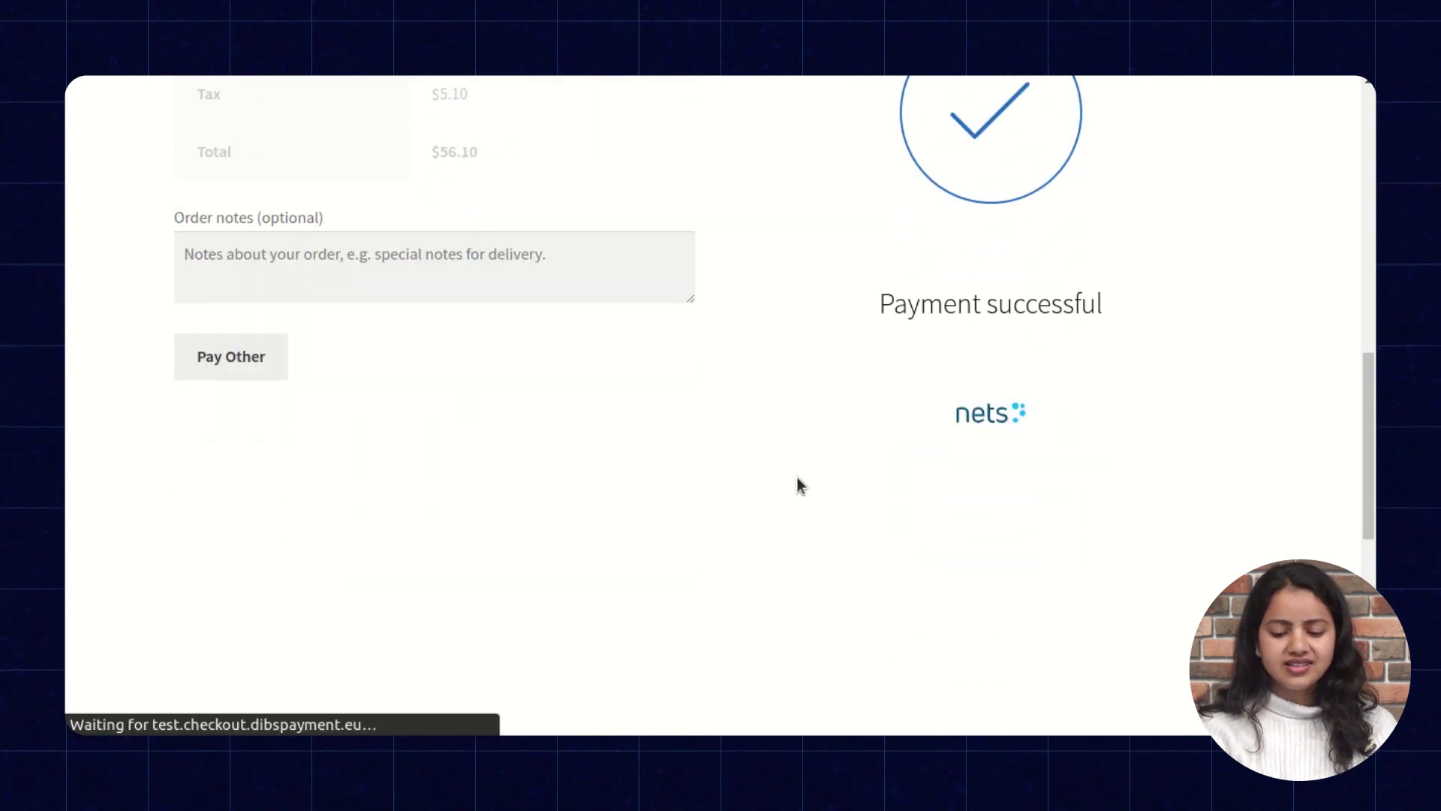
scroll(797, 478, down, 5)
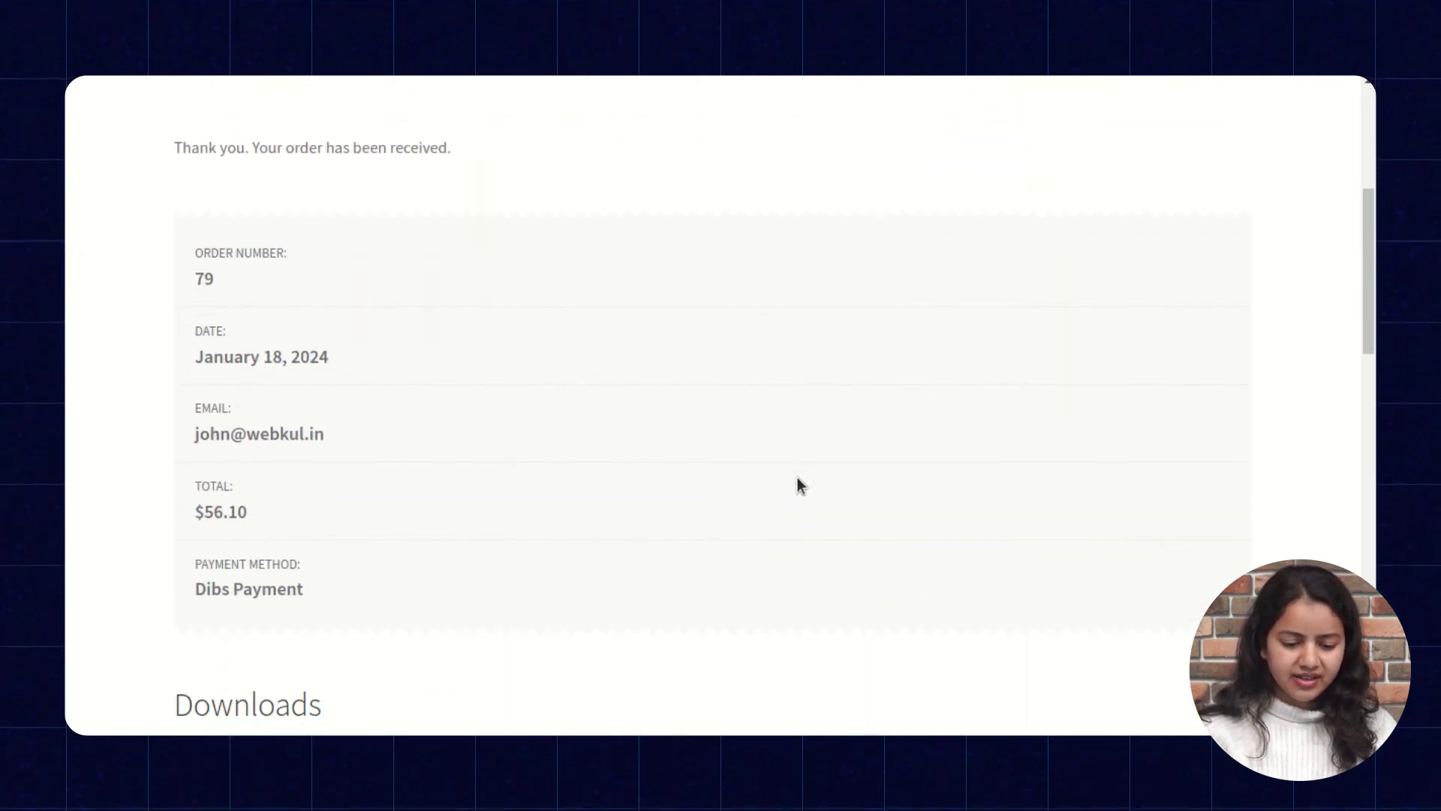
scroll(797, 478, up, 2)
scroll(797, 477, down, 3)
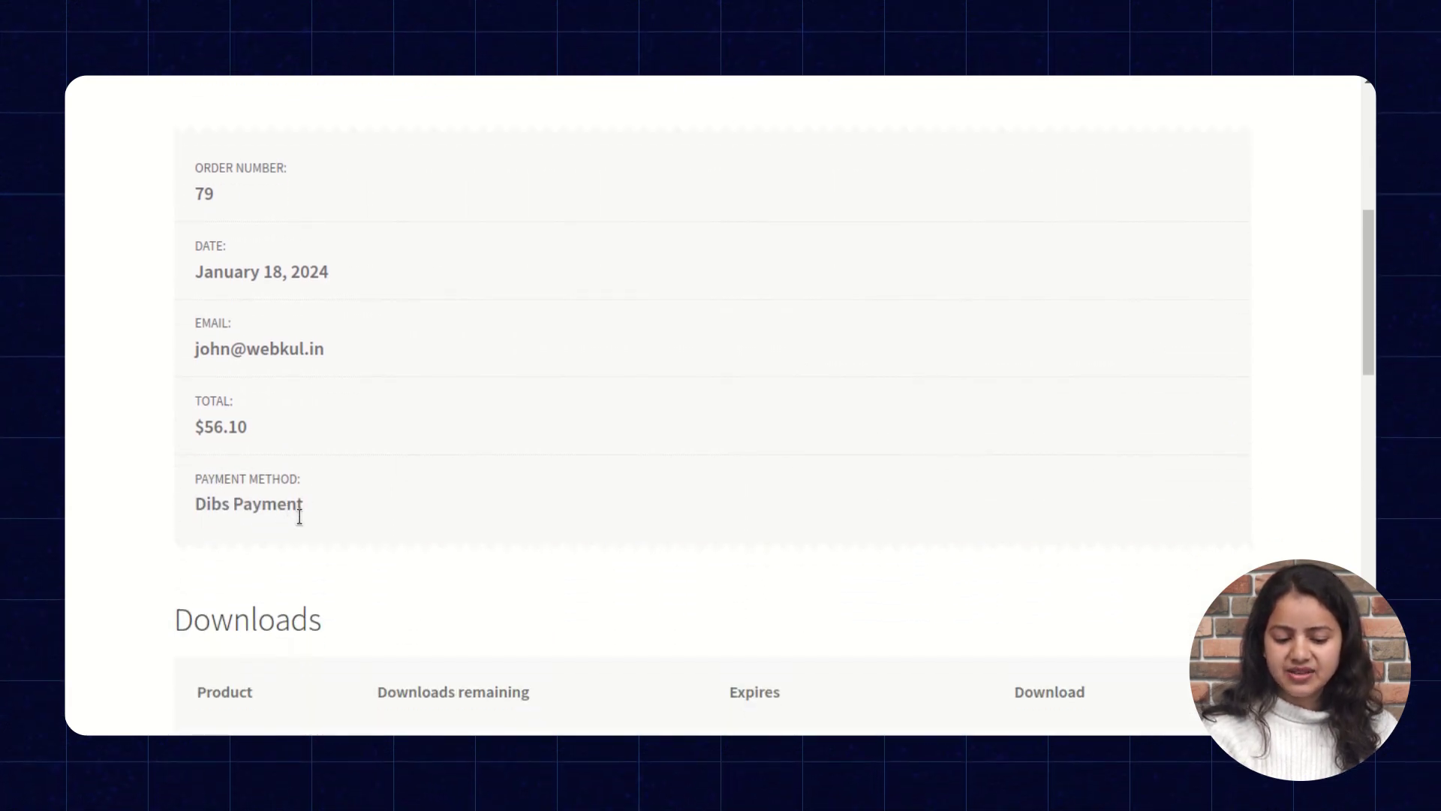
scroll(369, 548, down, 10)
scroll(369, 556, up, 9)
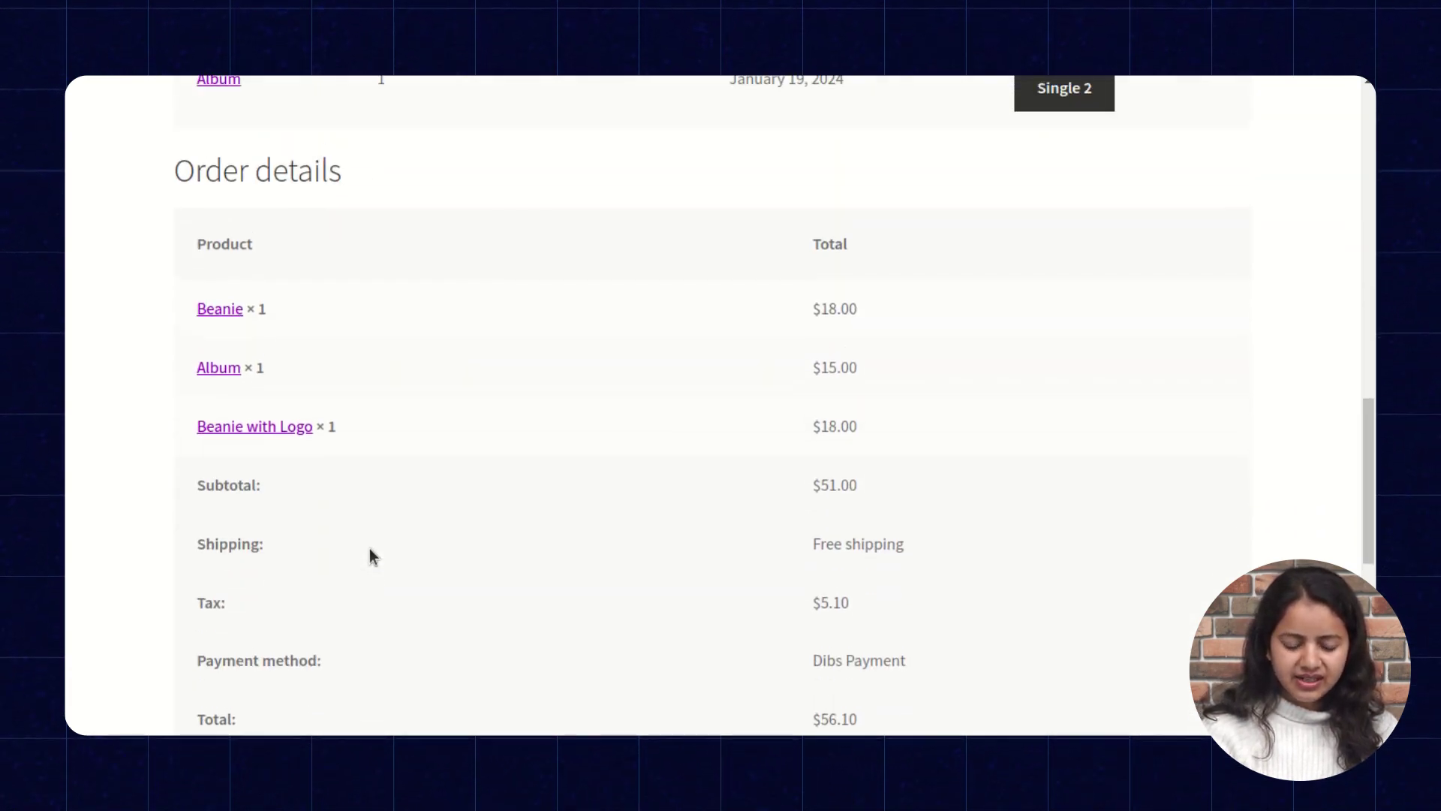
Switch to the admin window and open order #79 from the WooCommerce Orders list
click(69, 502)
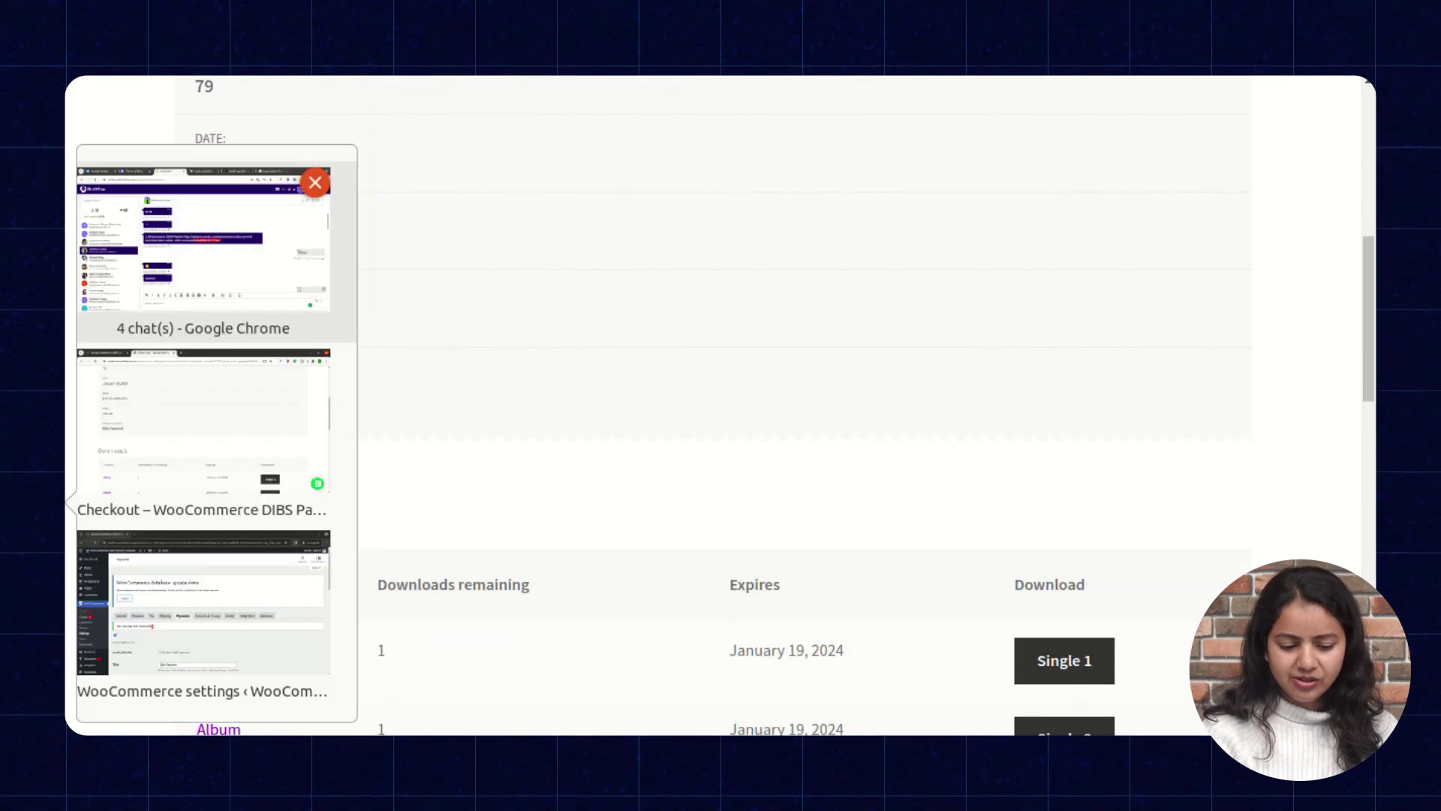
click(200, 568)
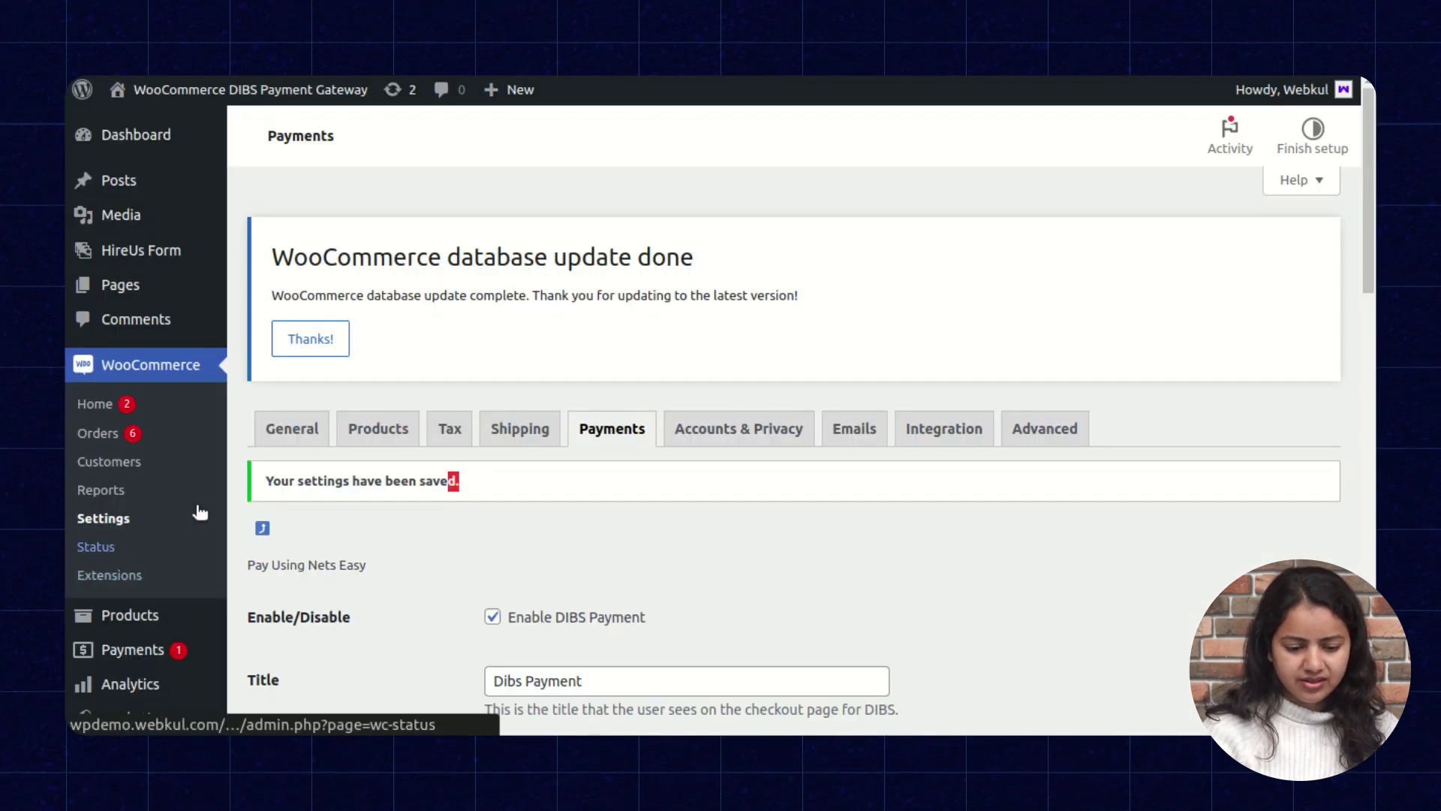
click(99, 435)
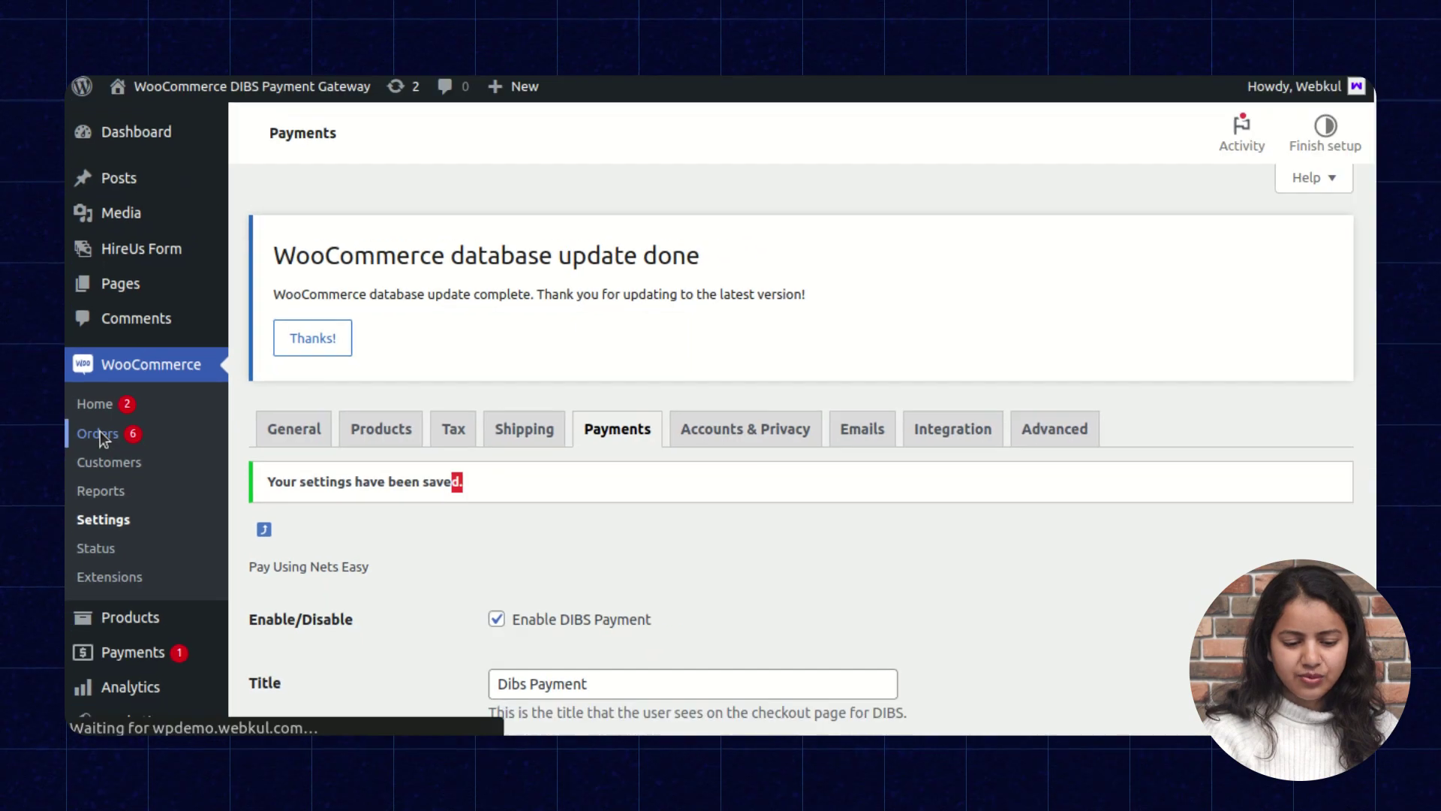
click(416, 381)
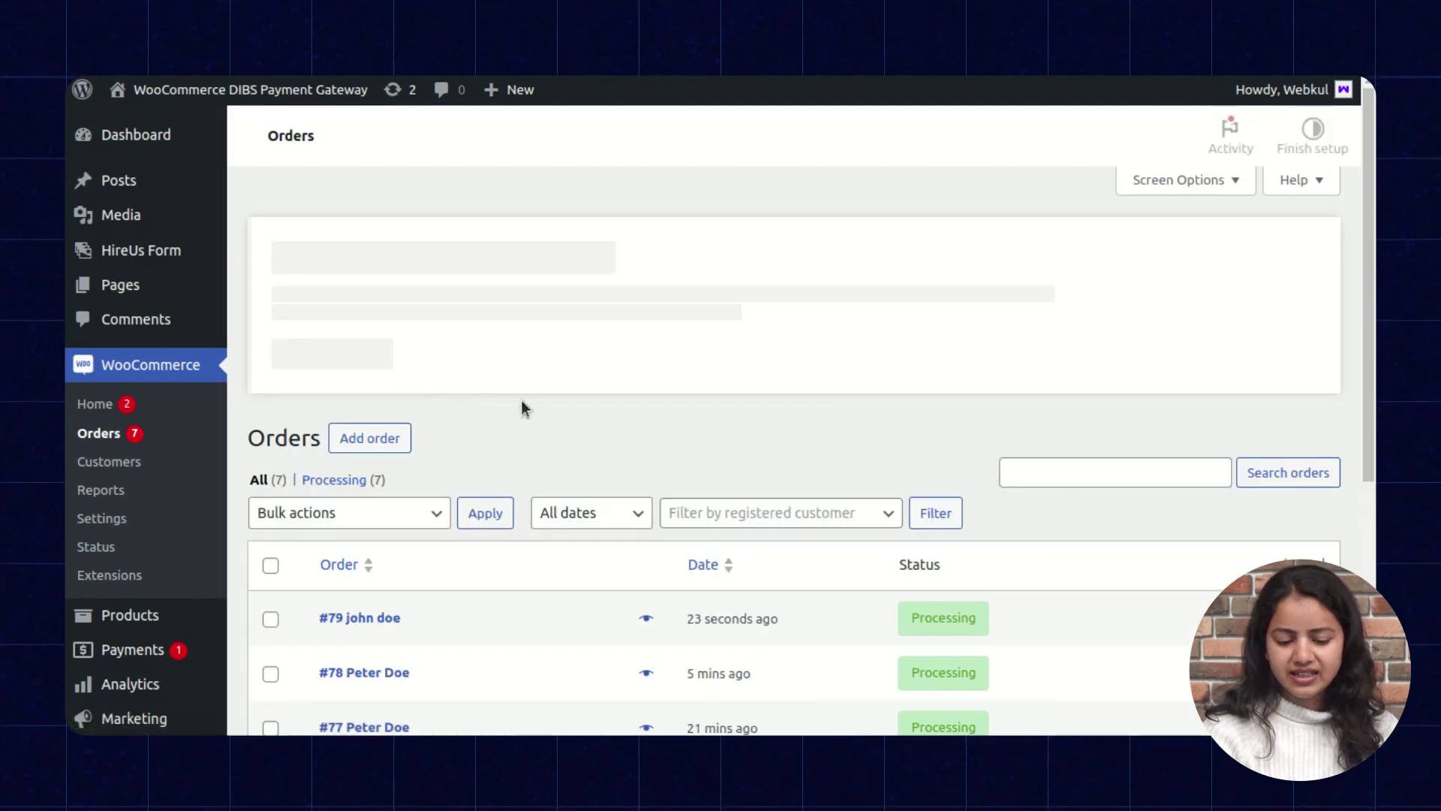
scroll(613, 514, down, 4)
click(505, 345)
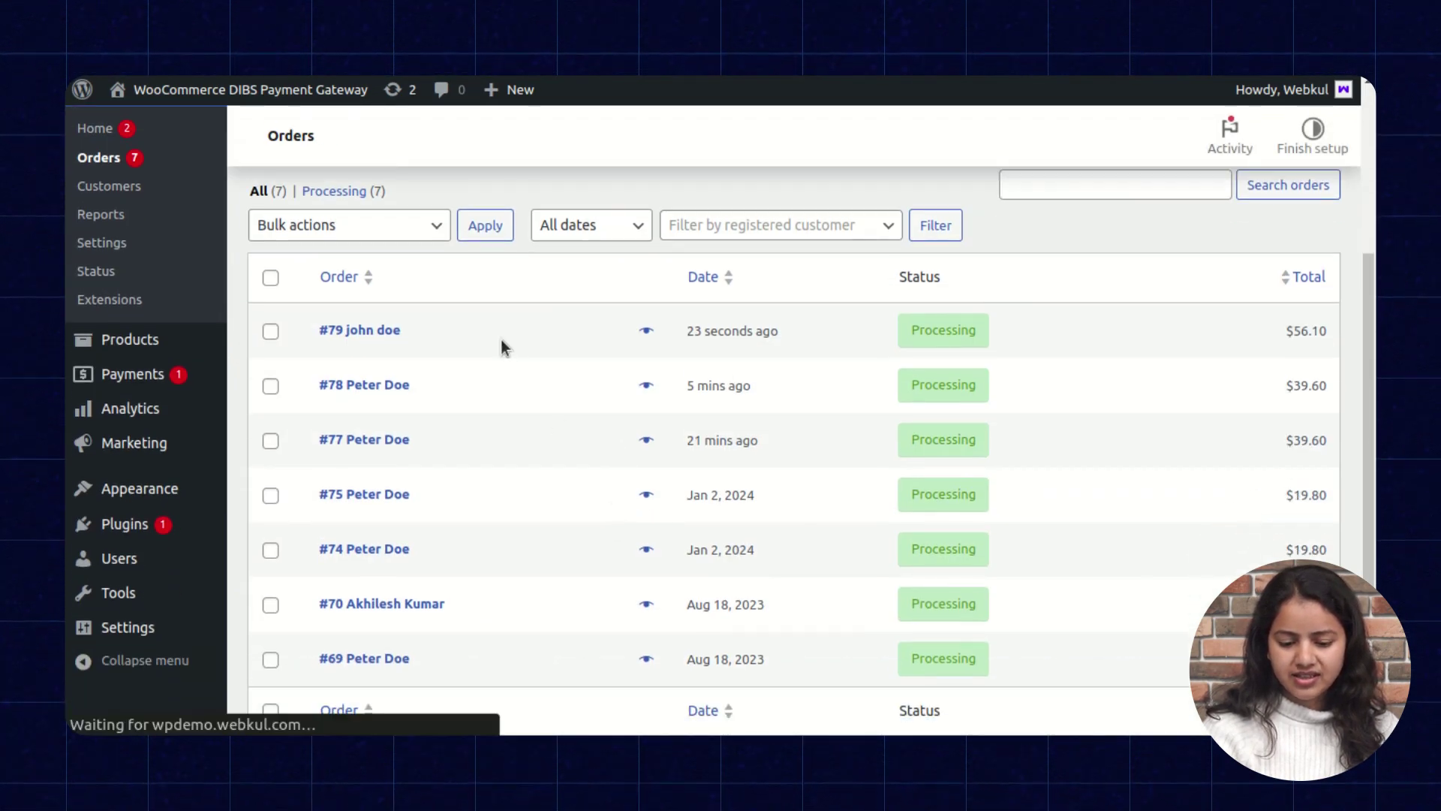
Review order #79's three items, $56.10 paid total, and recorded DIBS payment and charge IDs
scroll(648, 440, down, 2)
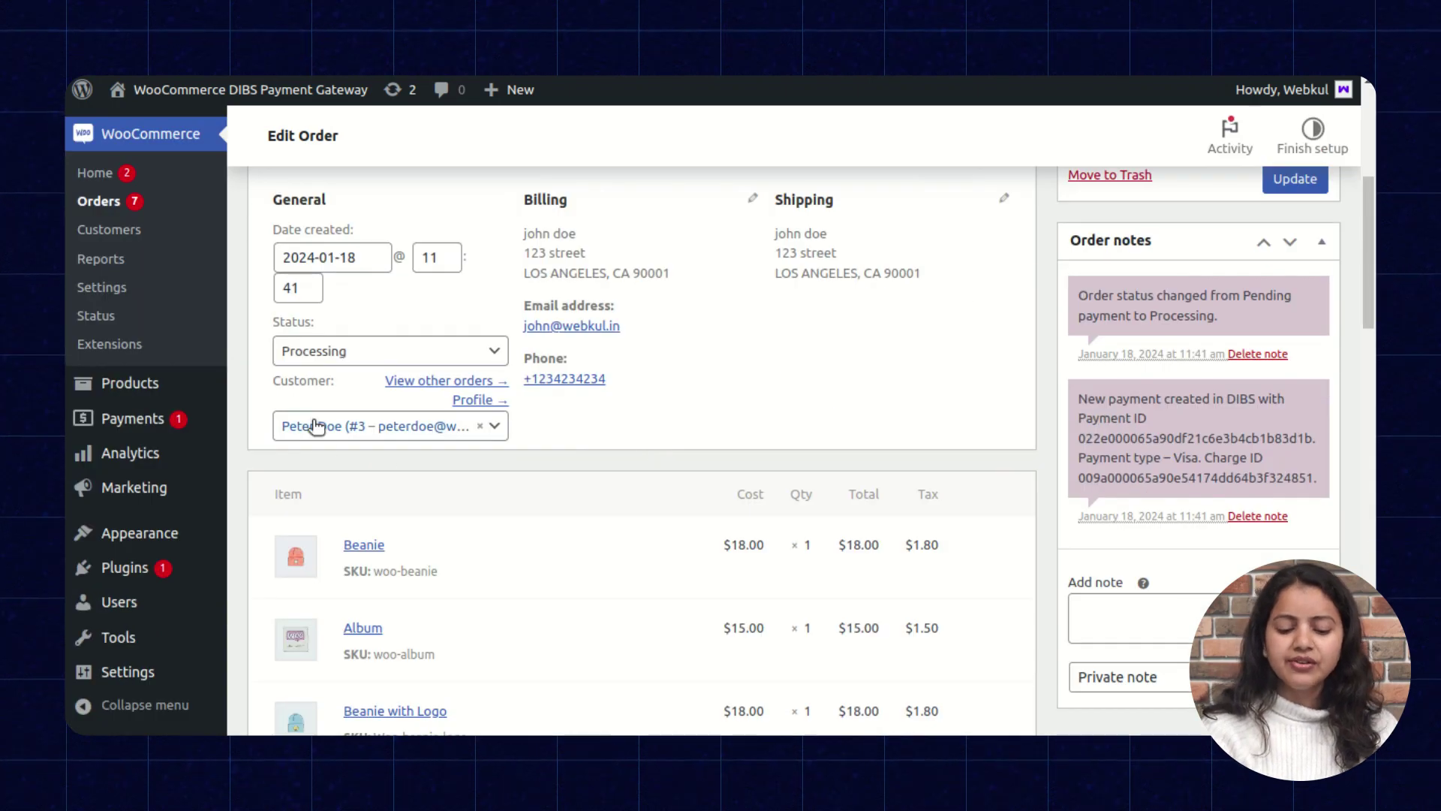
scroll(659, 403, up, 3)
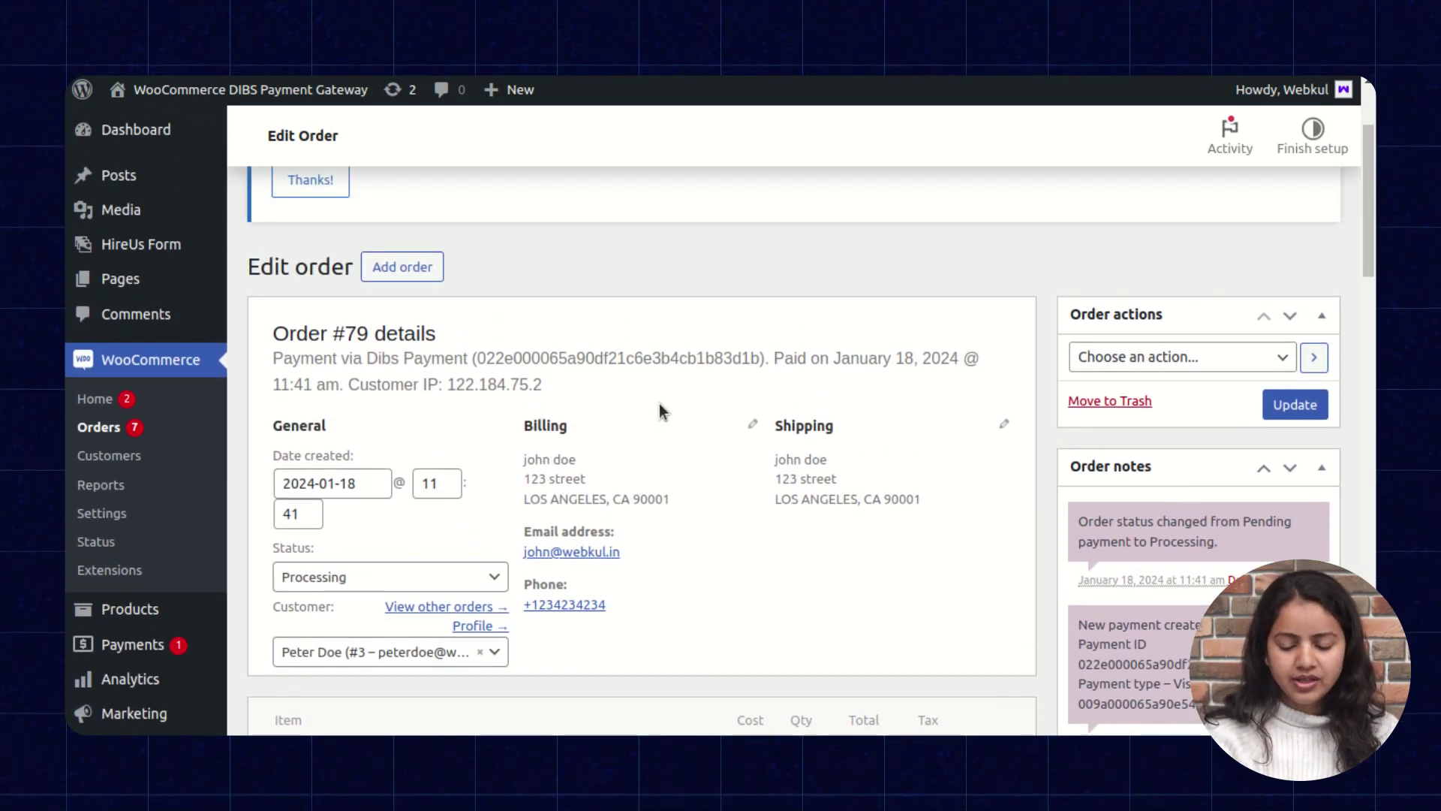
scroll(925, 580, down, 1)
scroll(928, 586, down, 3)
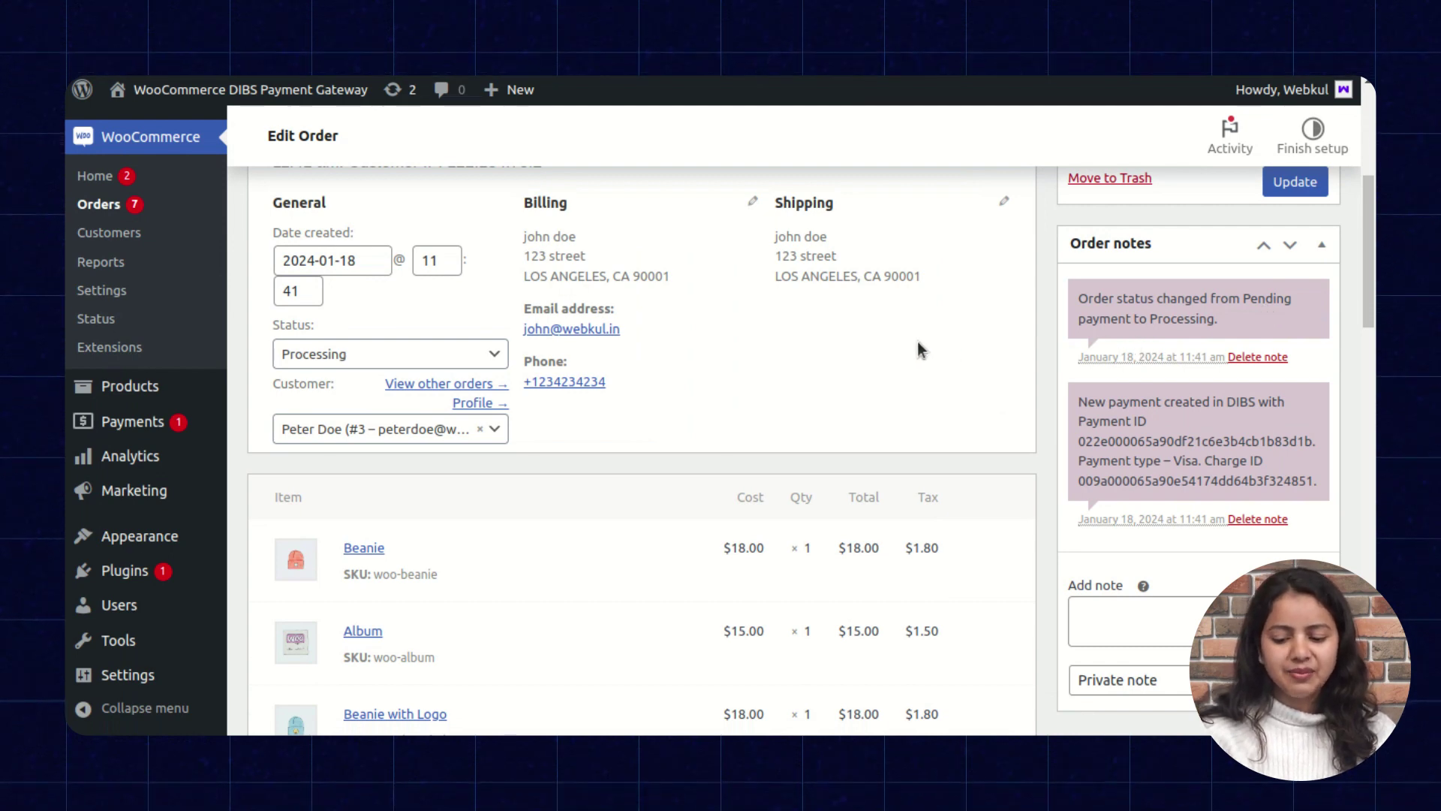
scroll(919, 348, up, 3)
scroll(918, 348, down, 5)
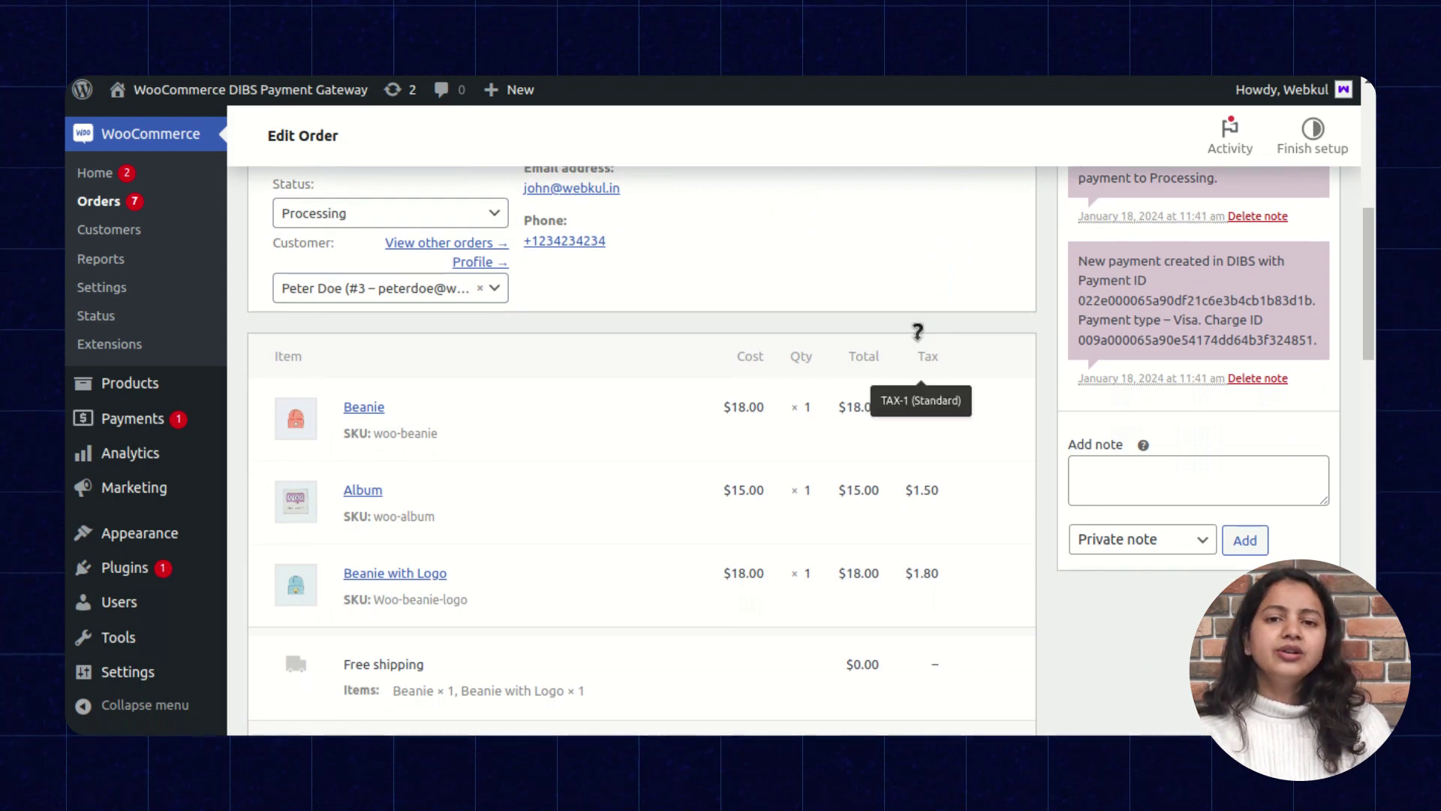
scroll(530, 521, down, 2)
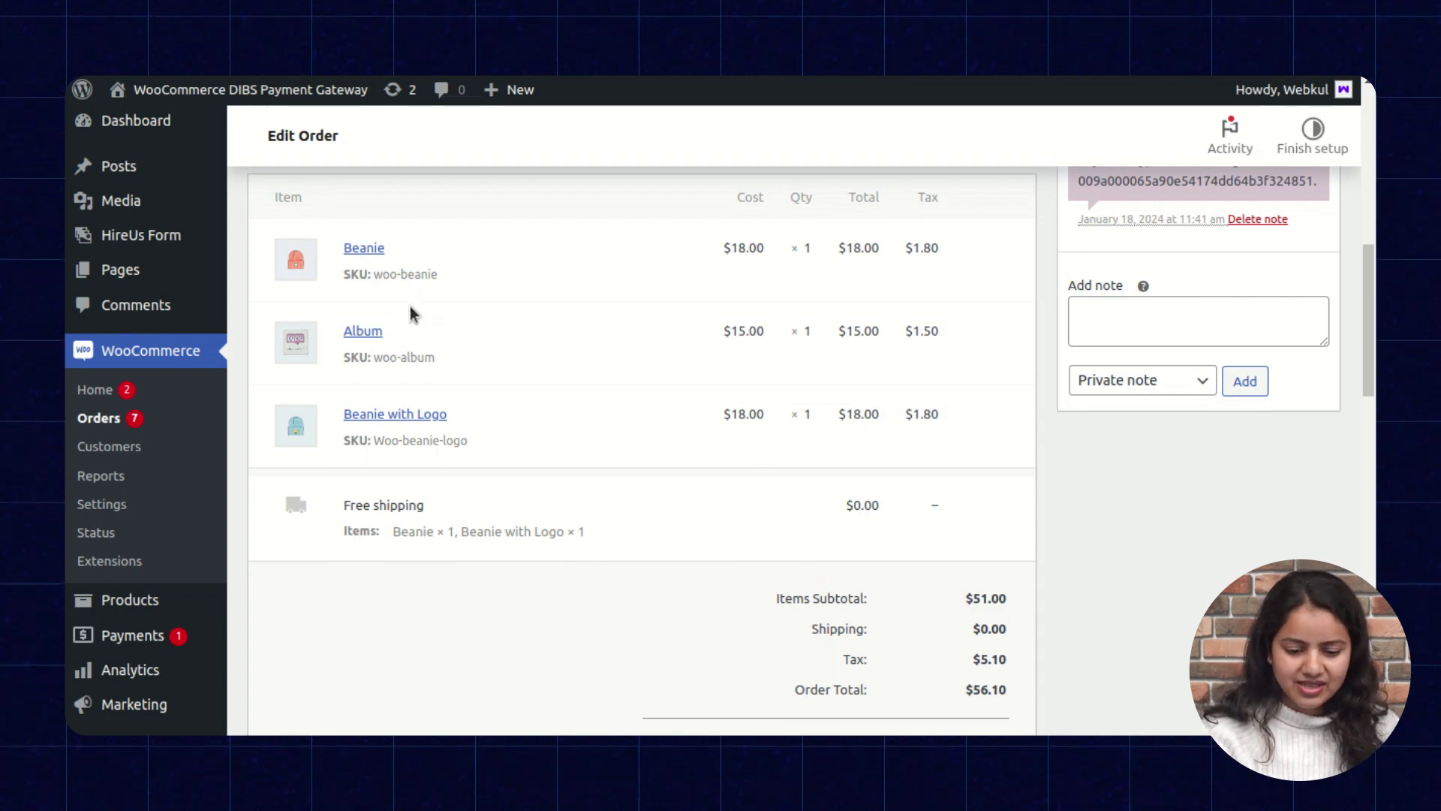
scroll(488, 426, down, 5)
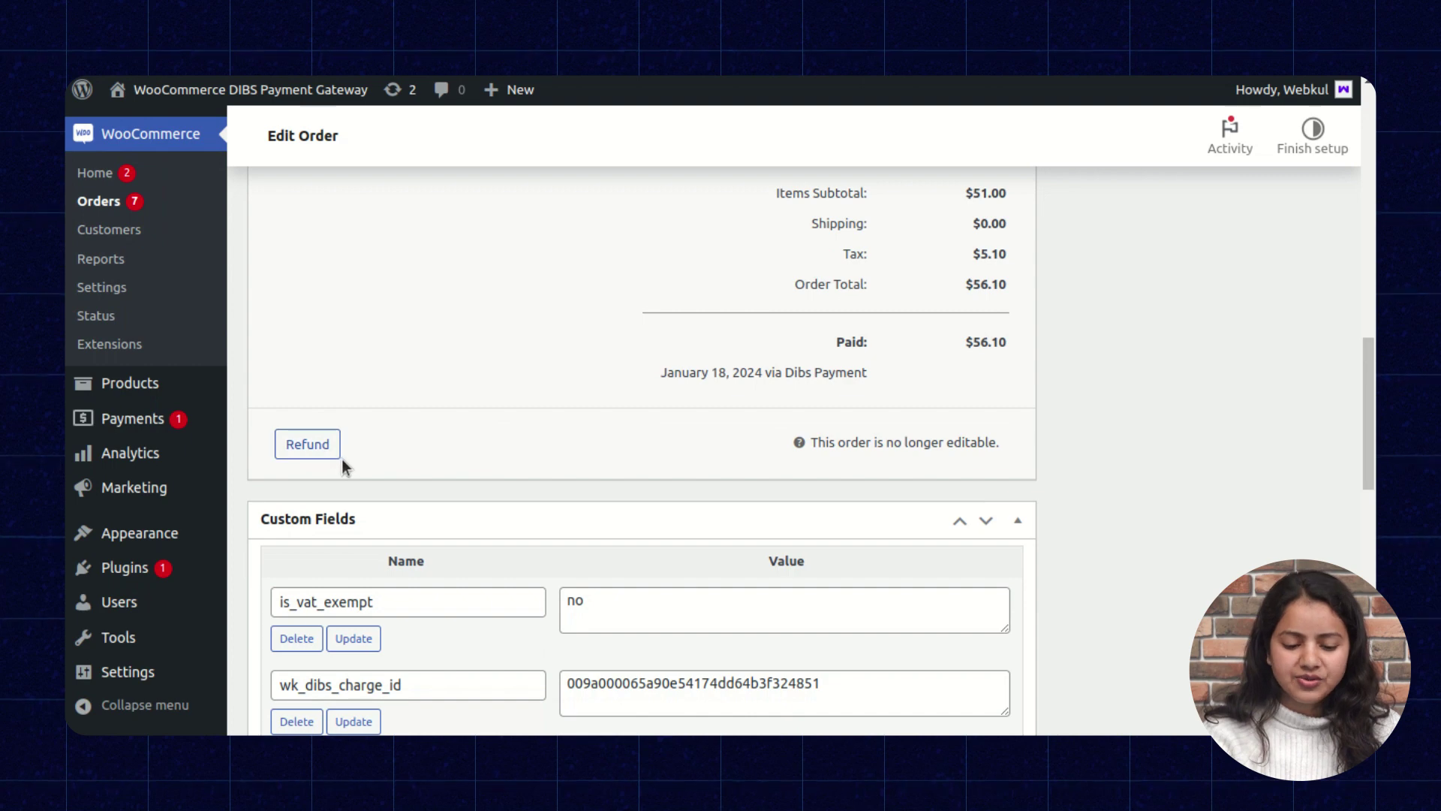
Start a refund on order #79 and go through the refund fields for all three items
click(307, 445)
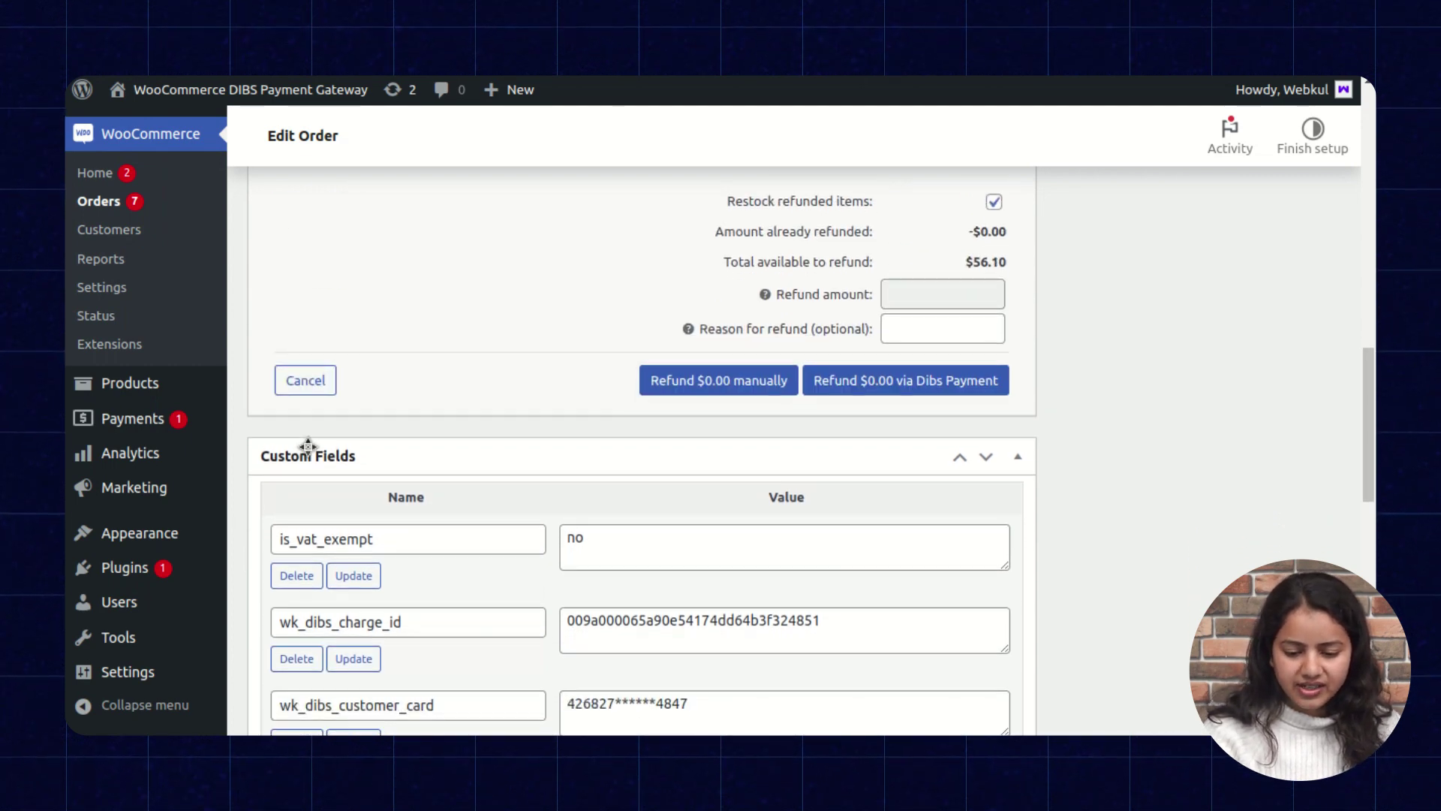
scroll(555, 406, up, 3)
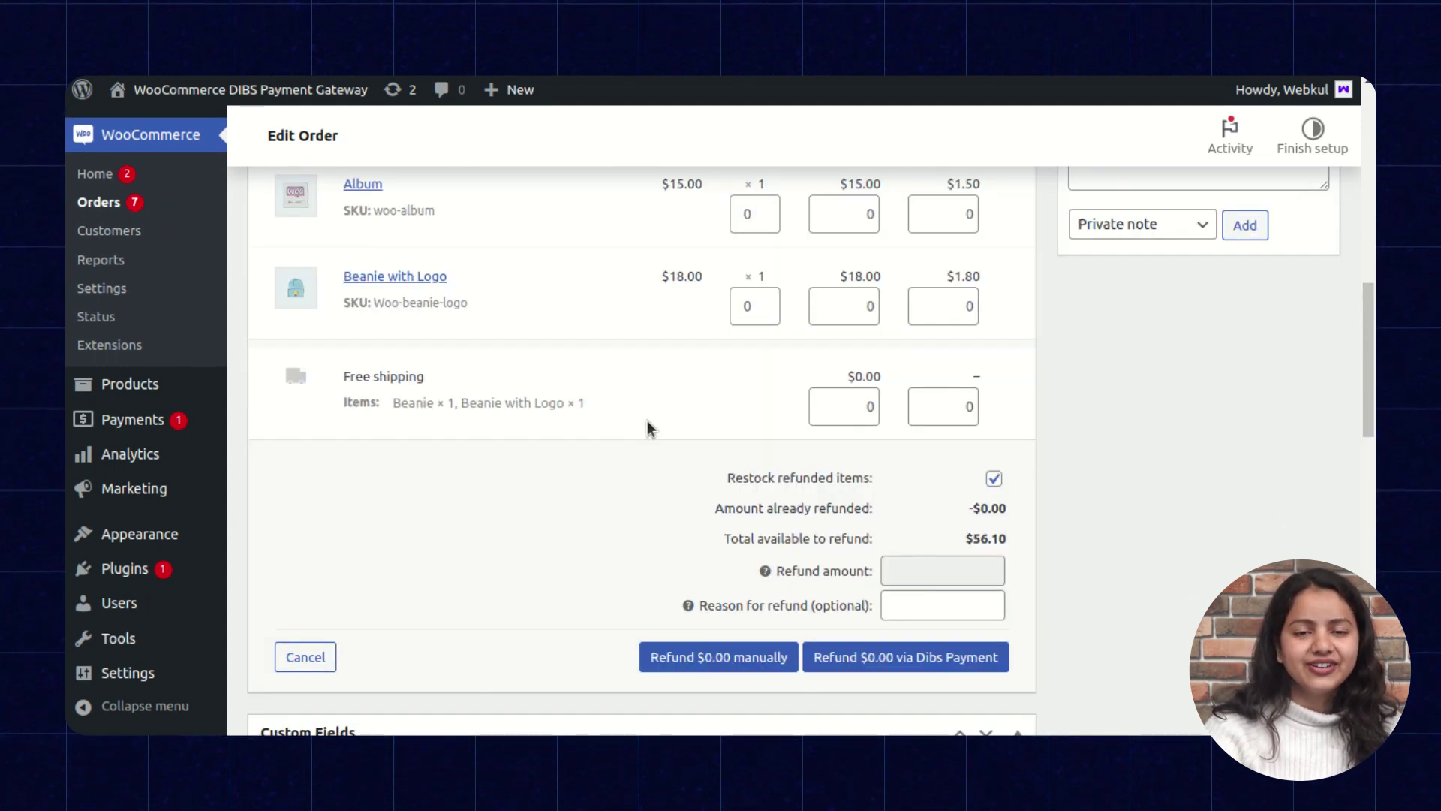
scroll(599, 495, up, 3)
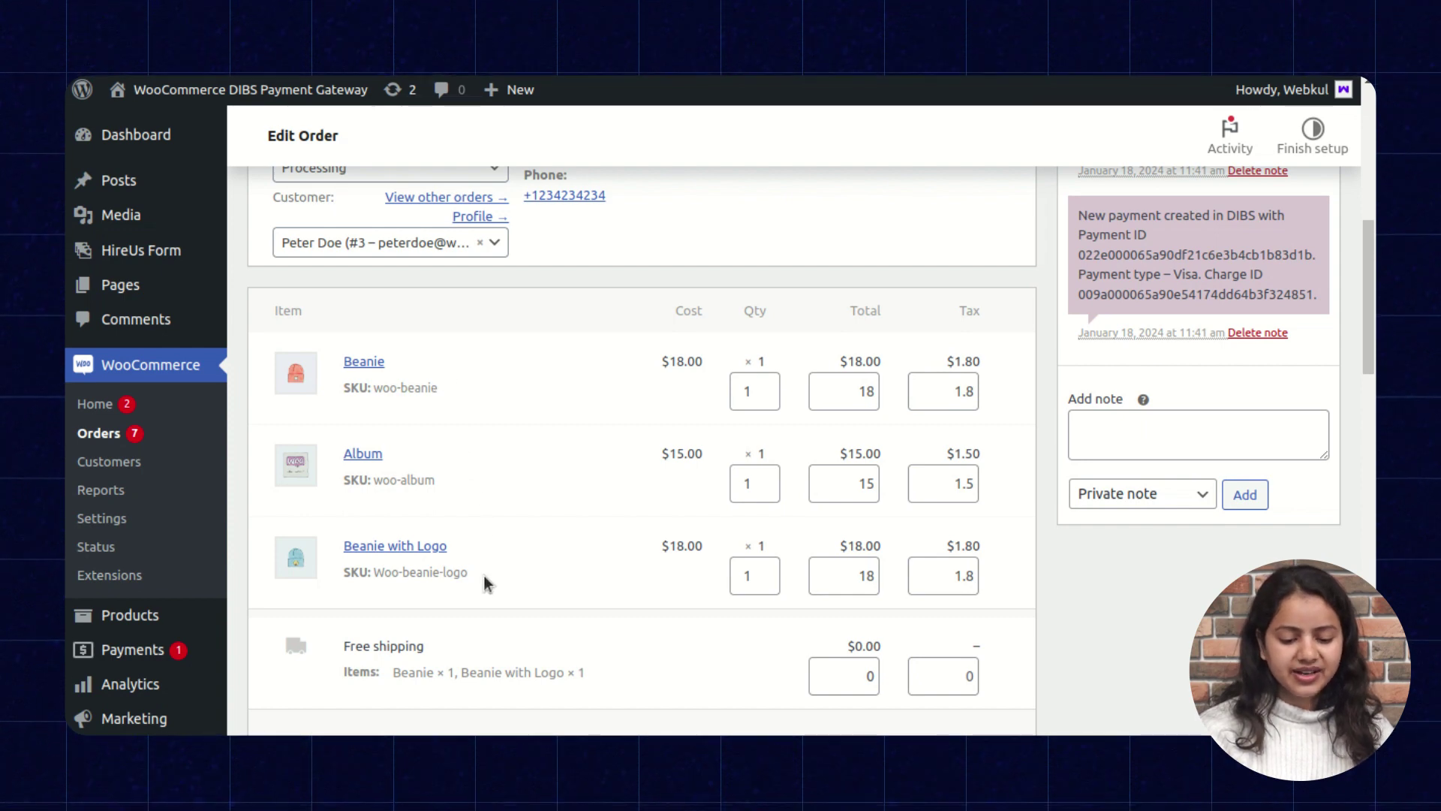
scroll(570, 647, down, 1)
scroll(570, 647, down, 1)
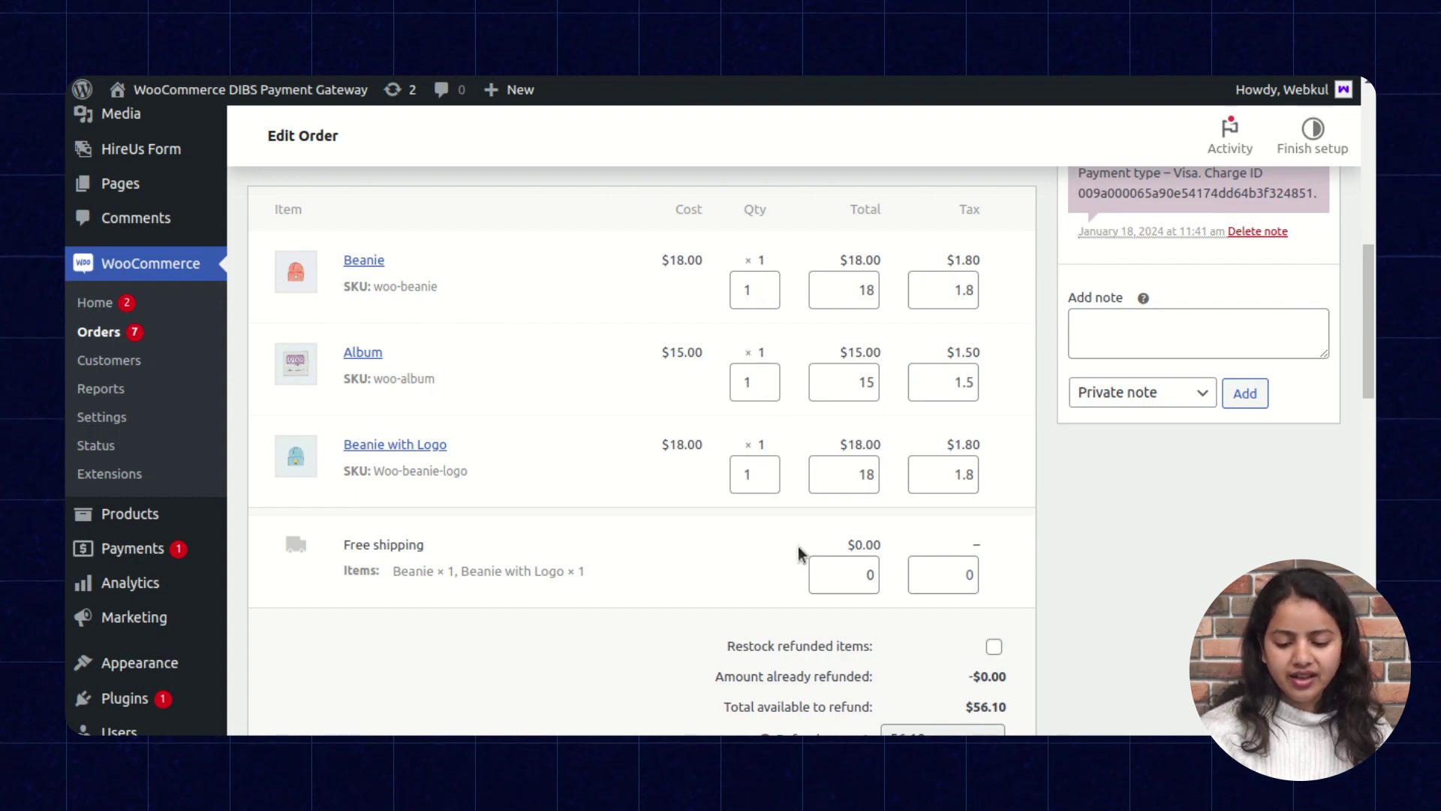
scroll(800, 554, down, 5)
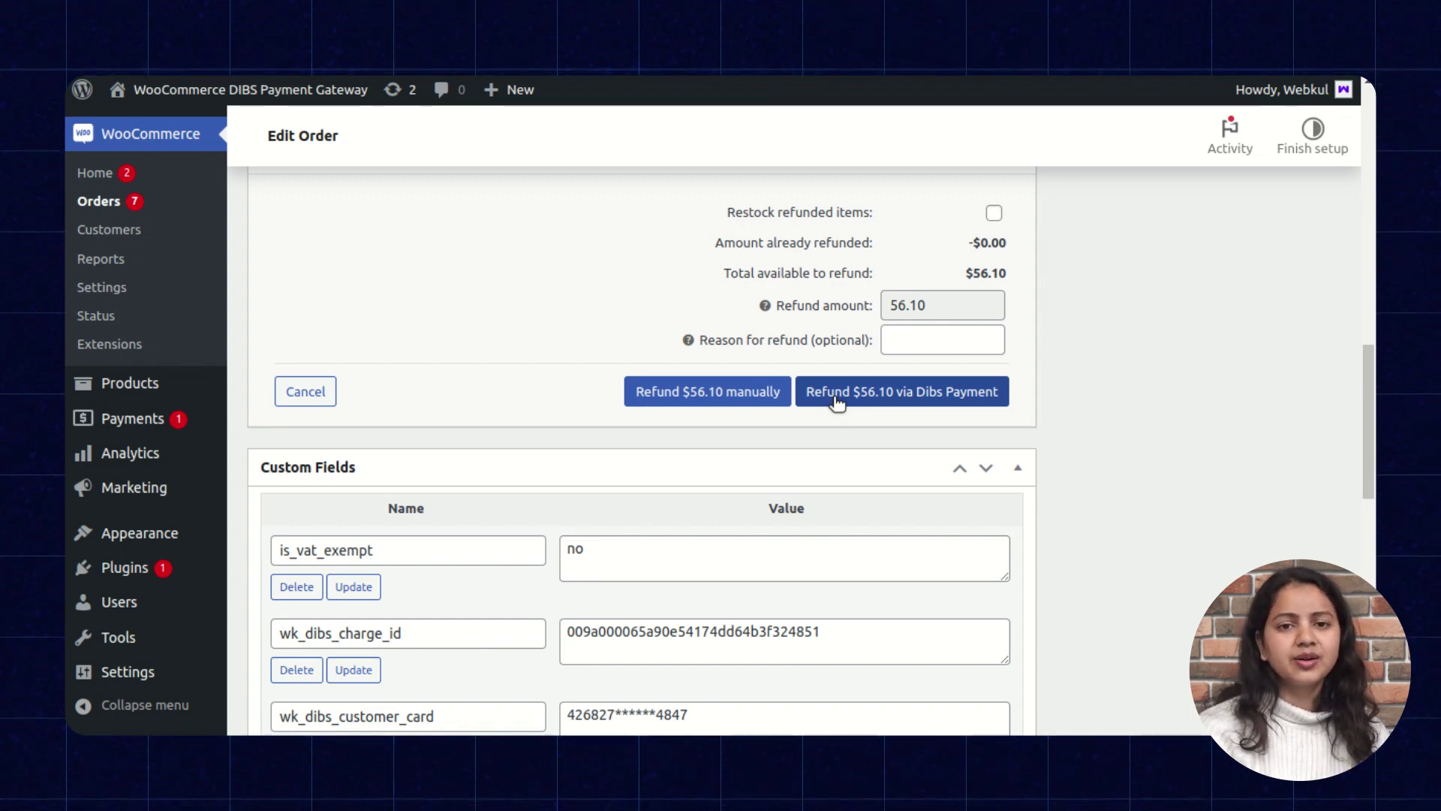
scroll(521, 355, up, 10)
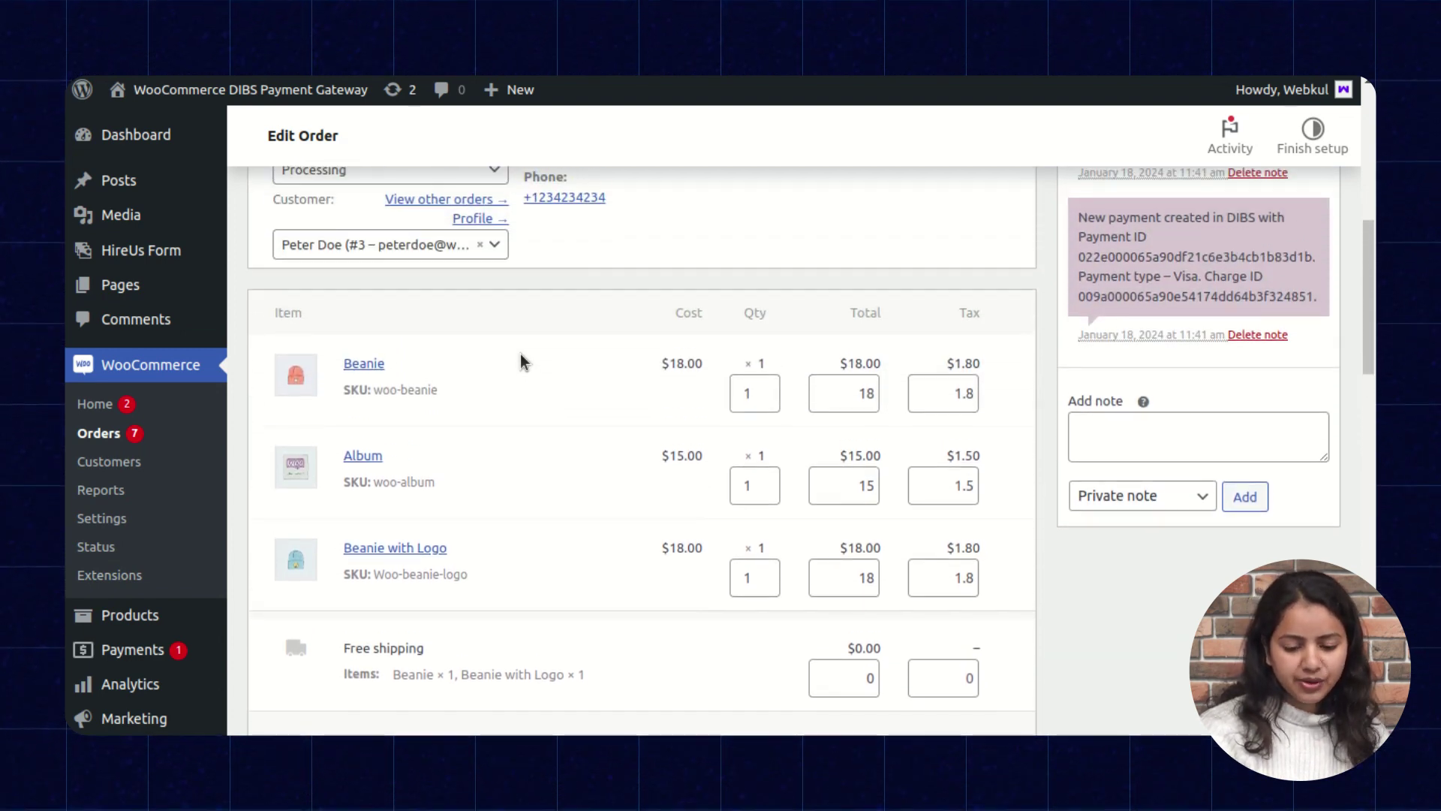
scroll(628, 557, down, 1)
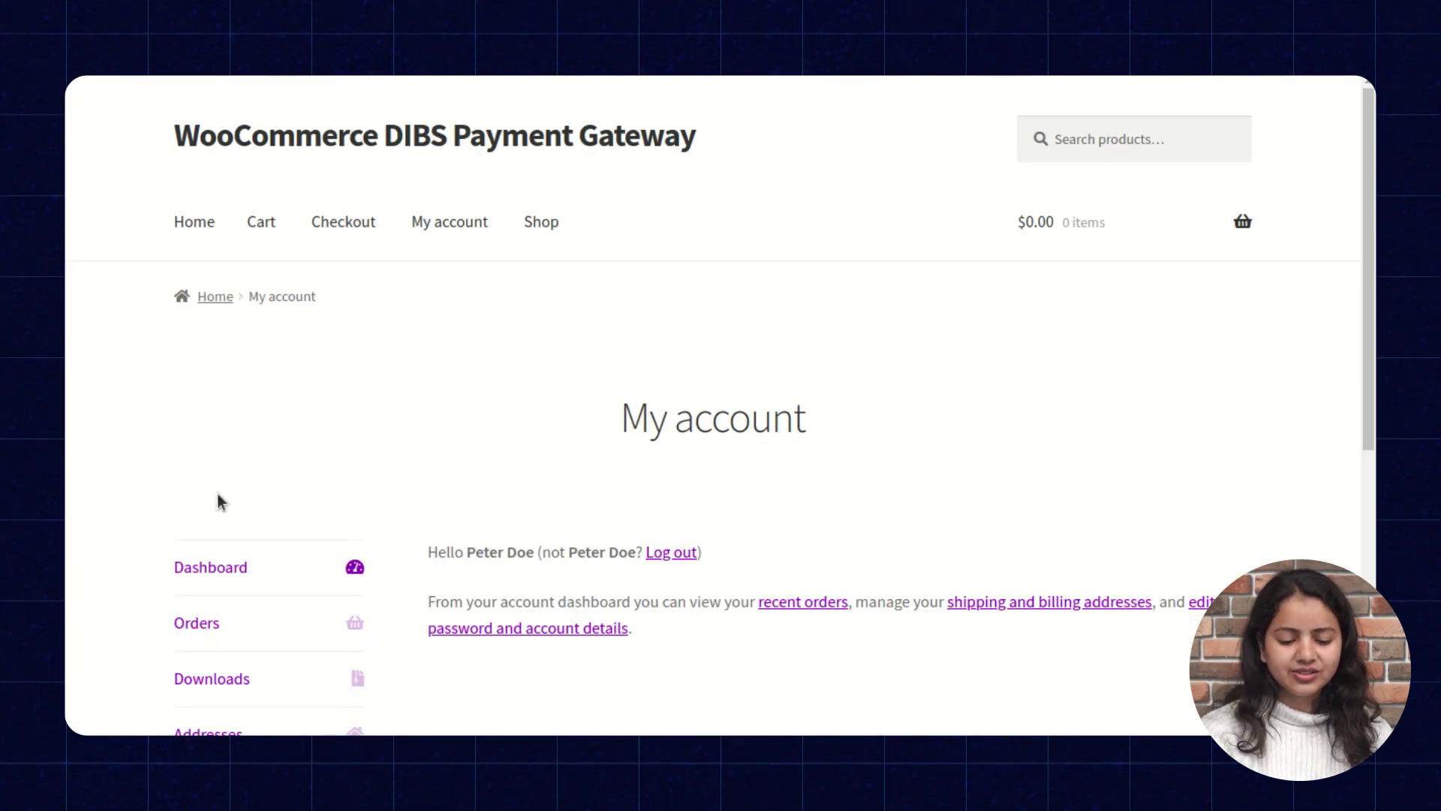
Open the customer's past orders list under My account > Orders
scroll(457, 469, down, 4)
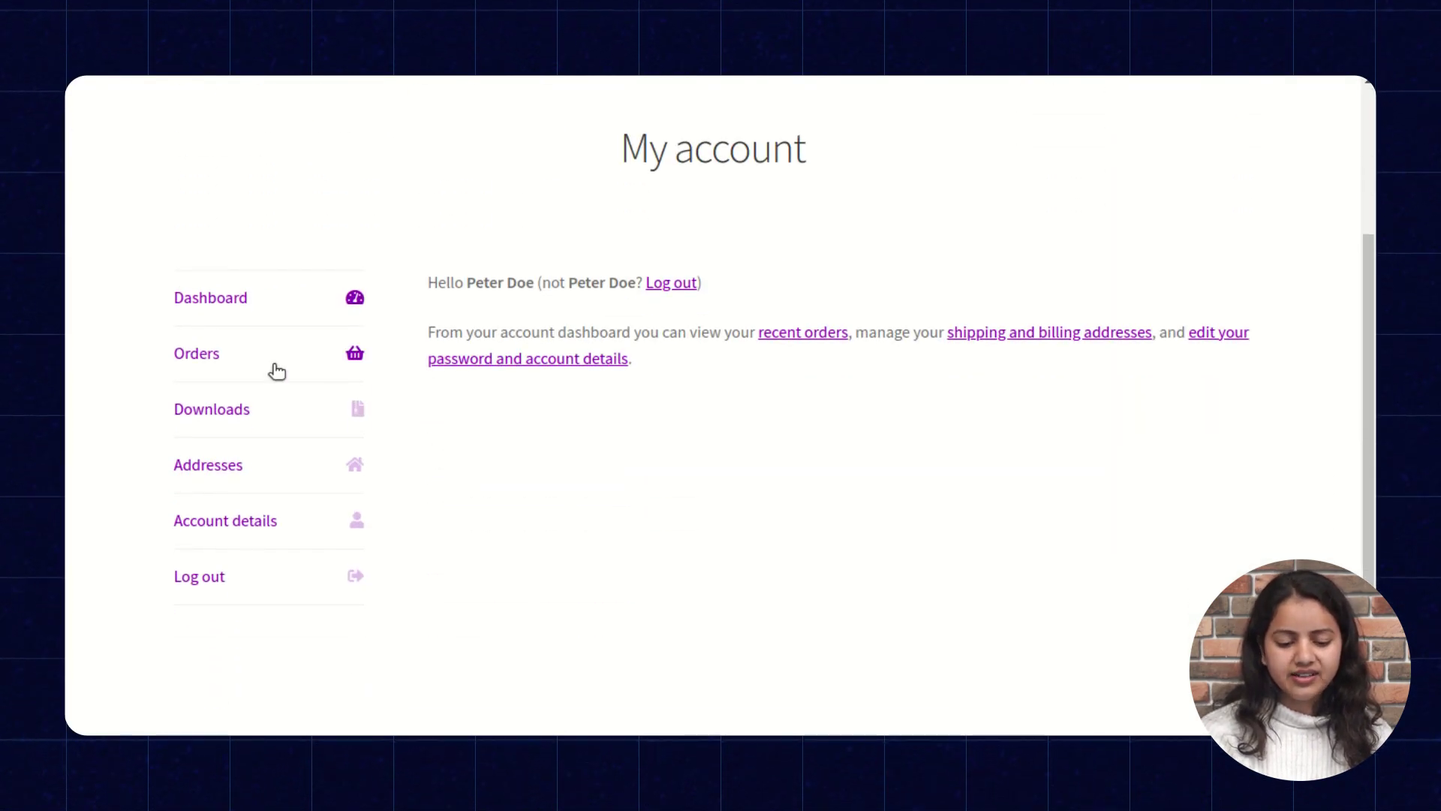
click(247, 356)
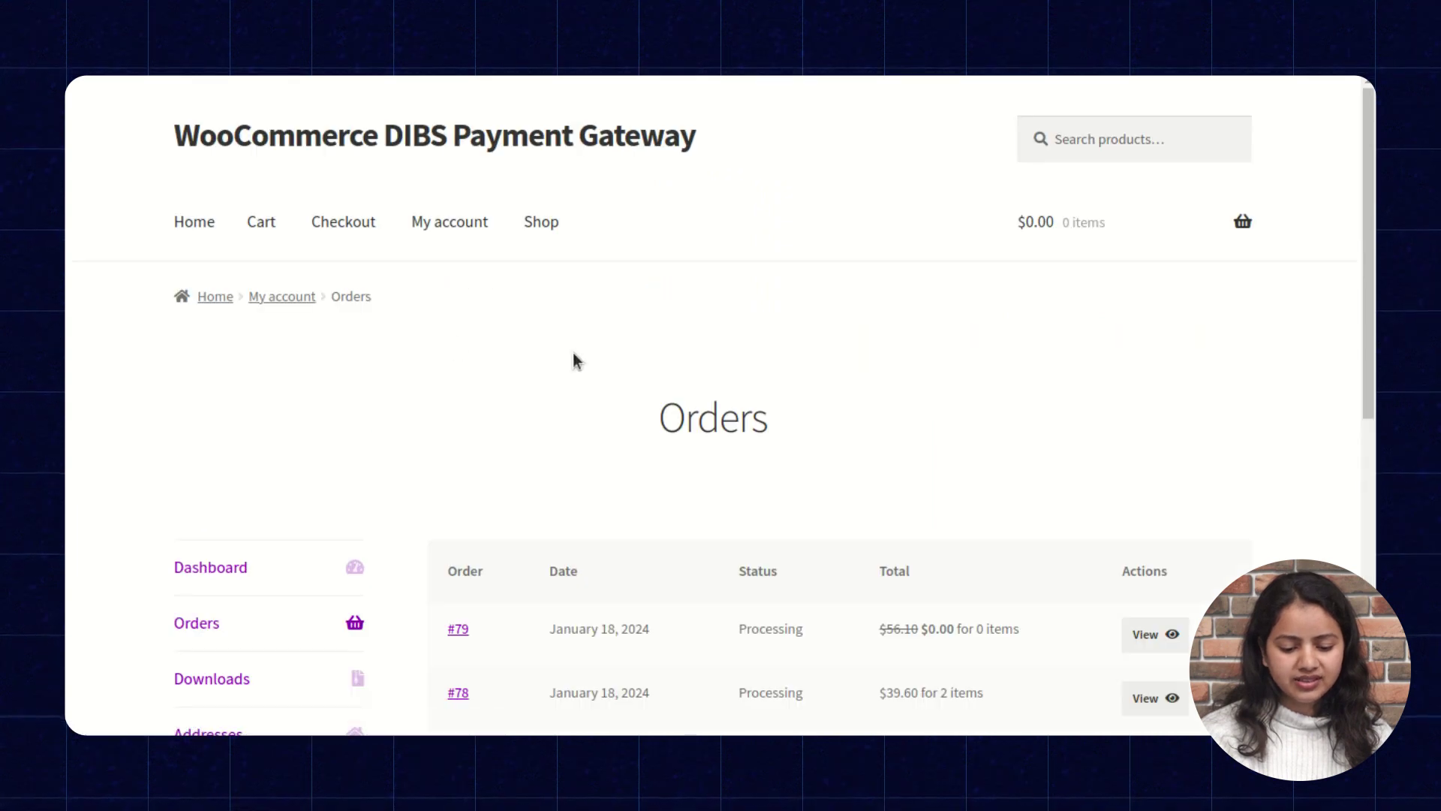
scroll(573, 358, down, 6)
scroll(573, 357, up, 2)
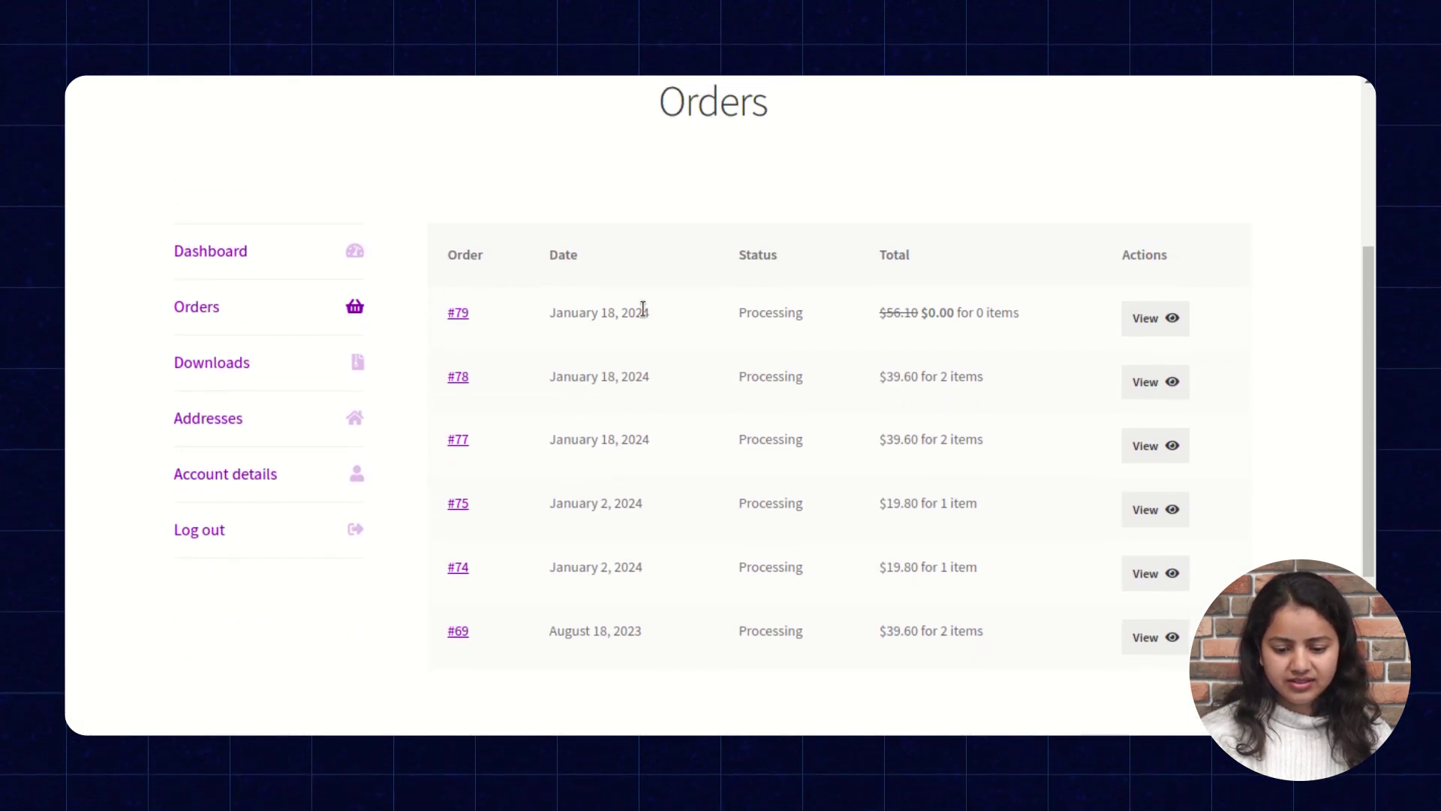
View order #79 and check its -$56.10 refund and $0.00 total
click(1132, 324)
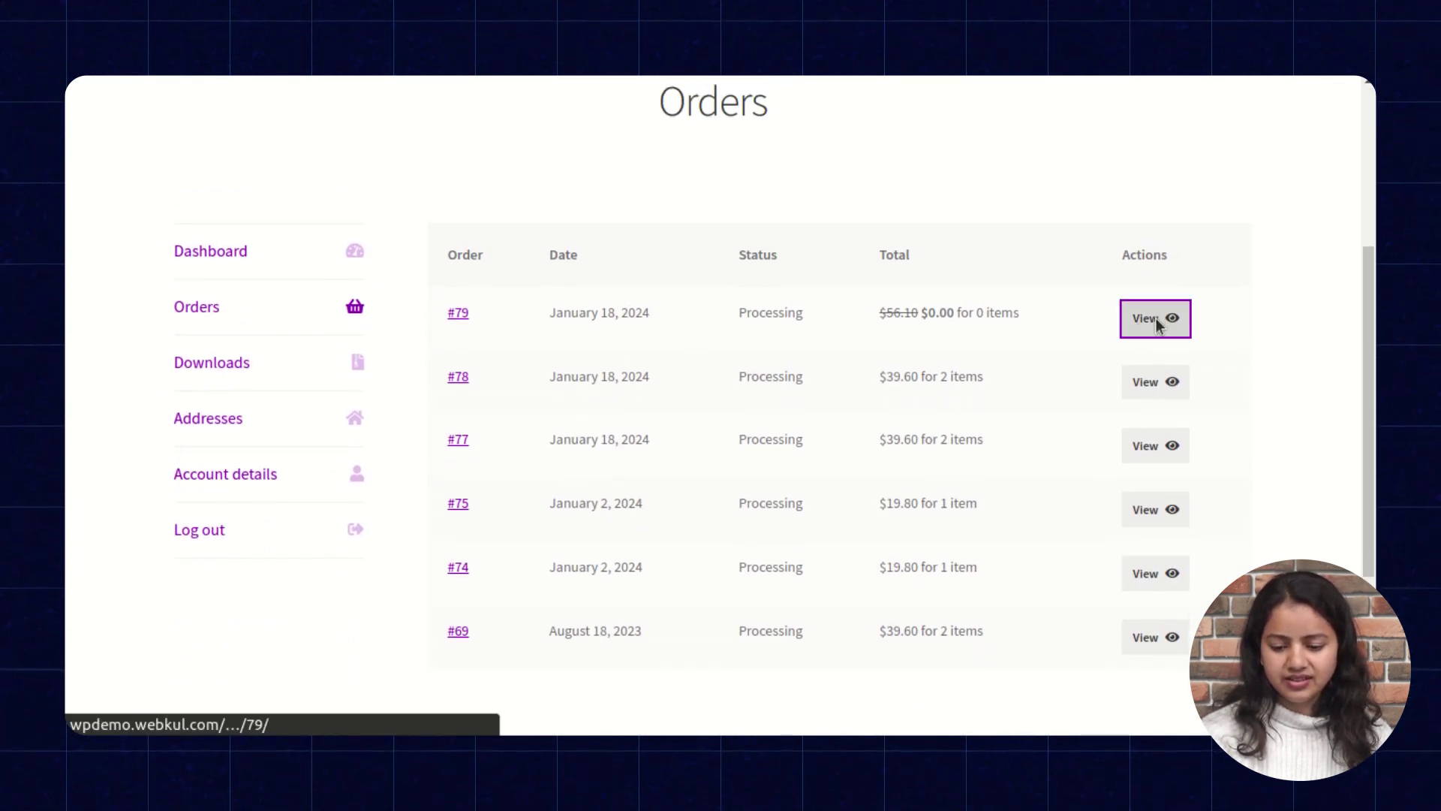
scroll(844, 468, down, 9)
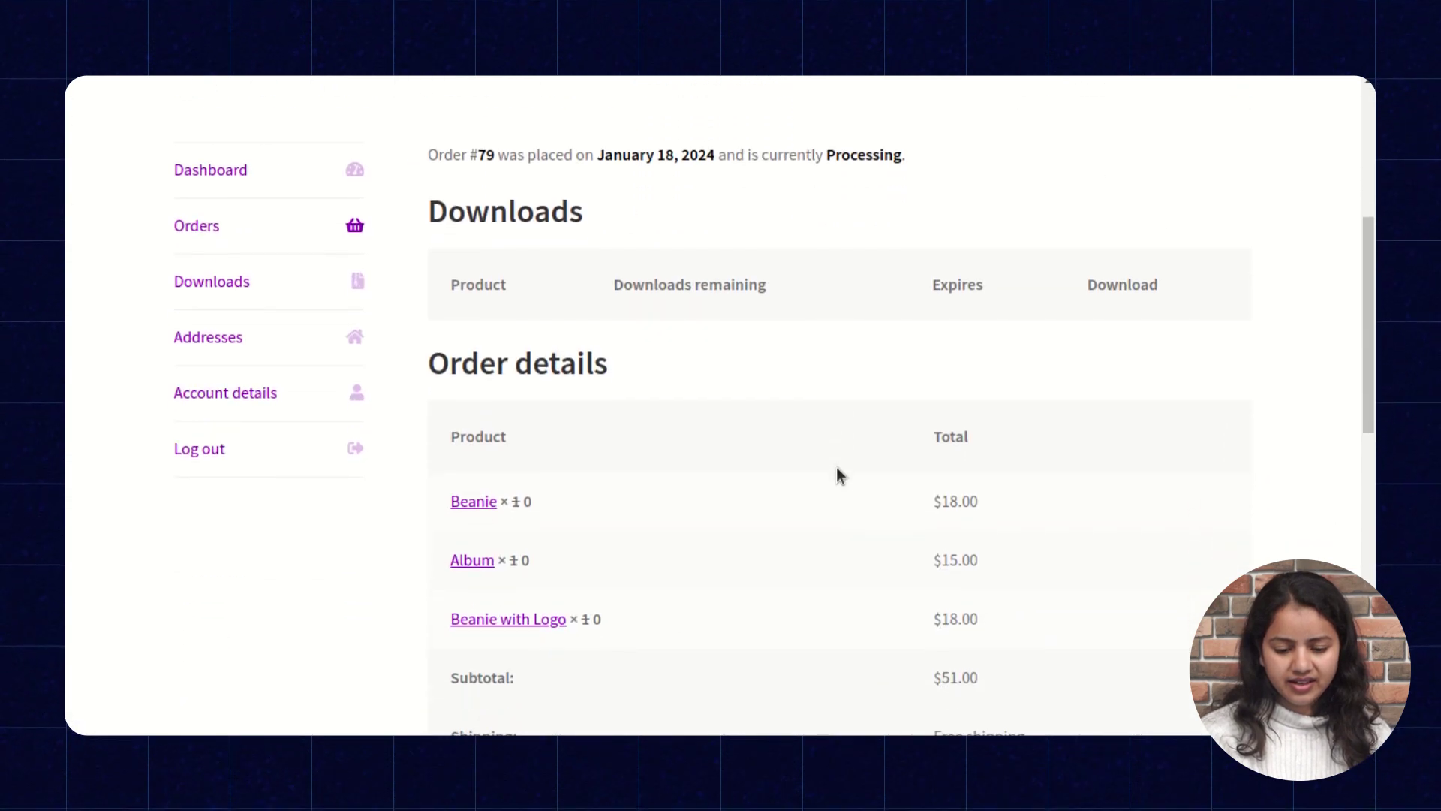
scroll(839, 473, down, 2)
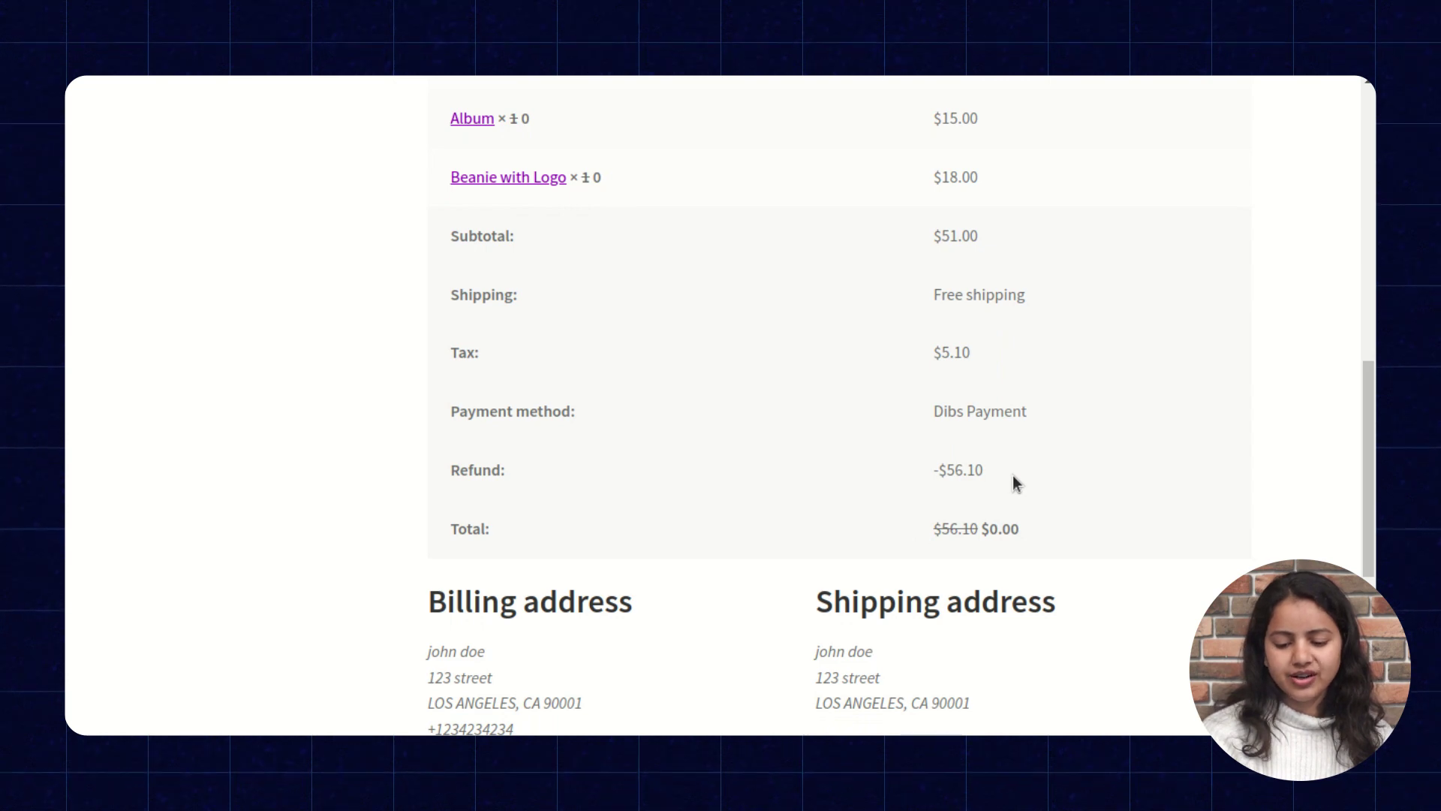
scroll(788, 432, up, 5)
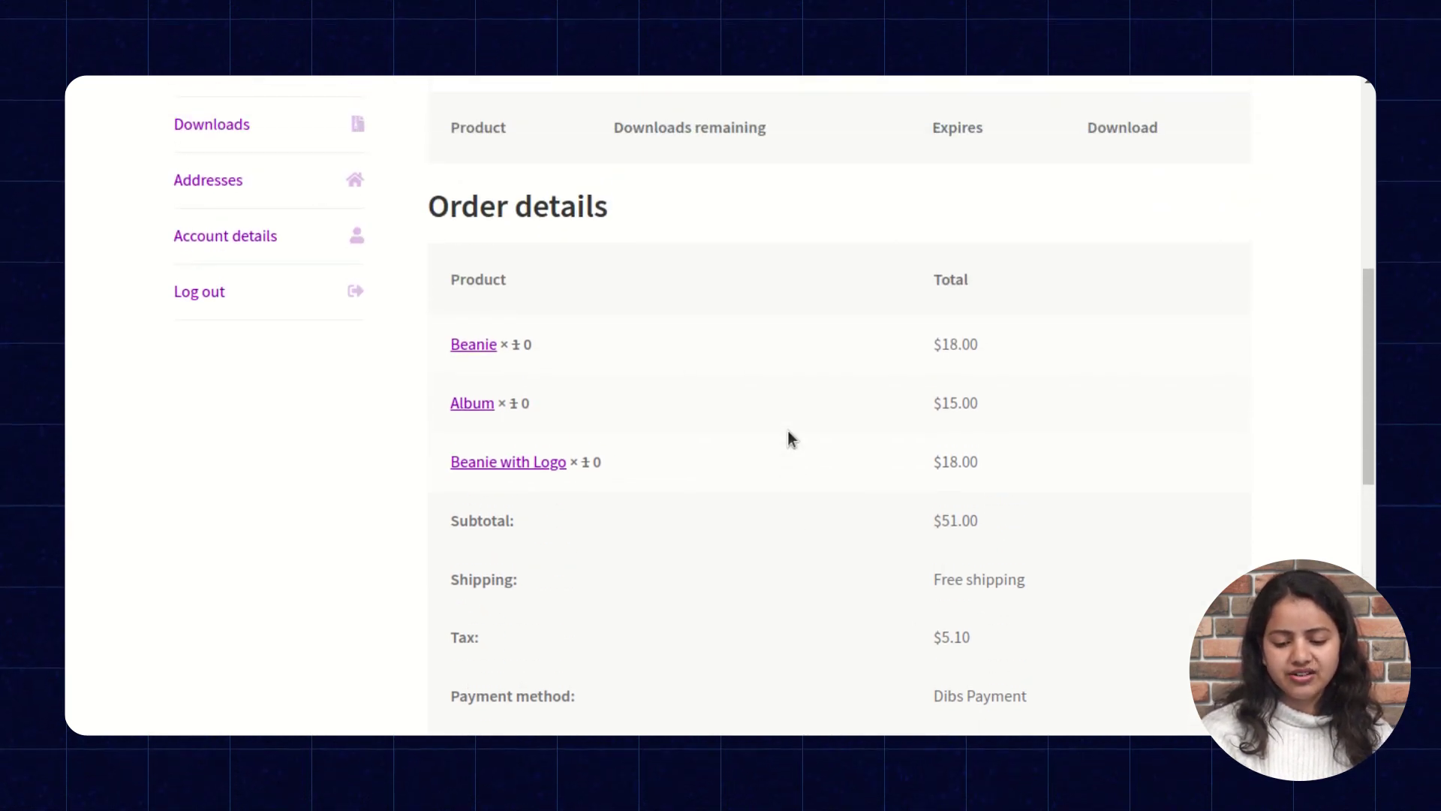
scroll(788, 437, up, 3)
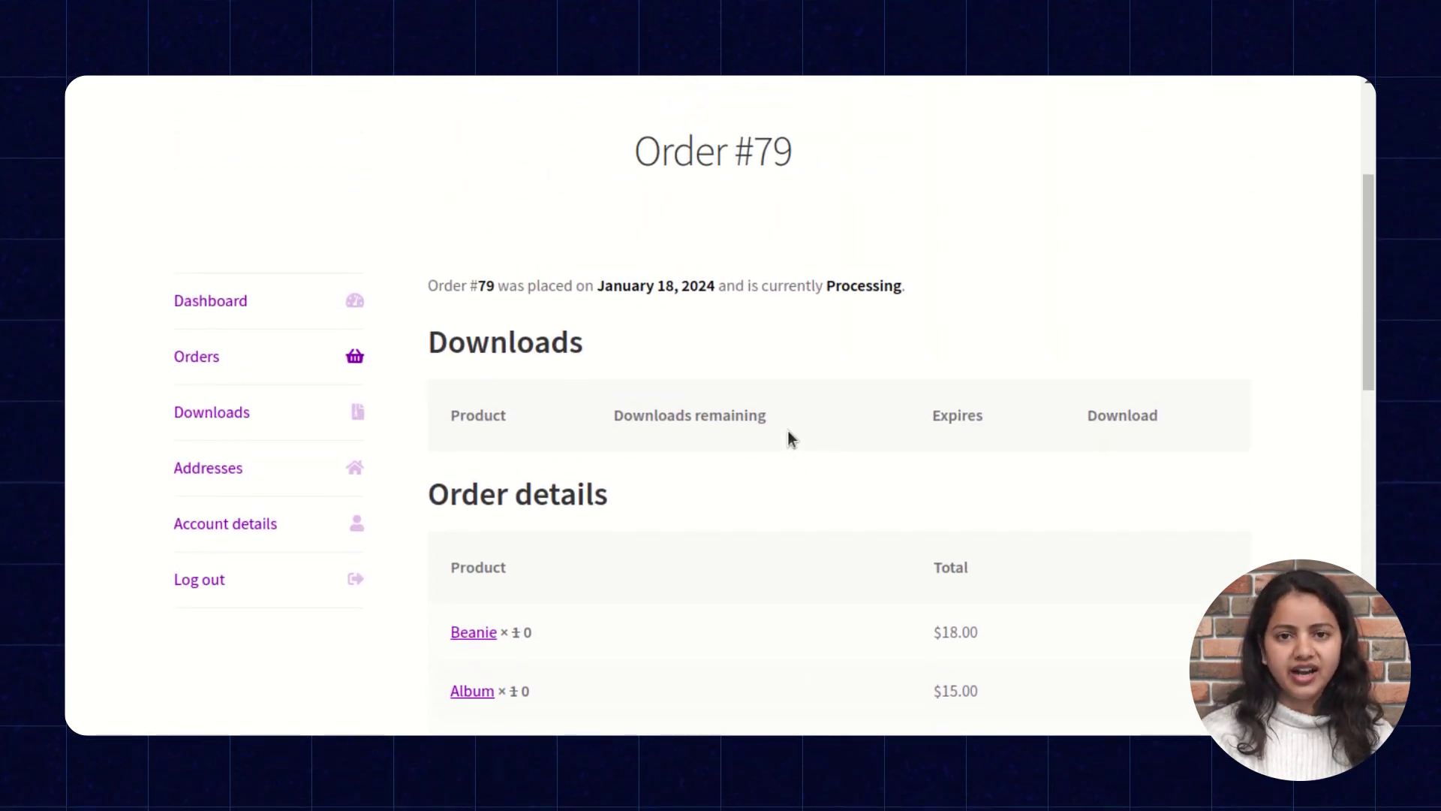